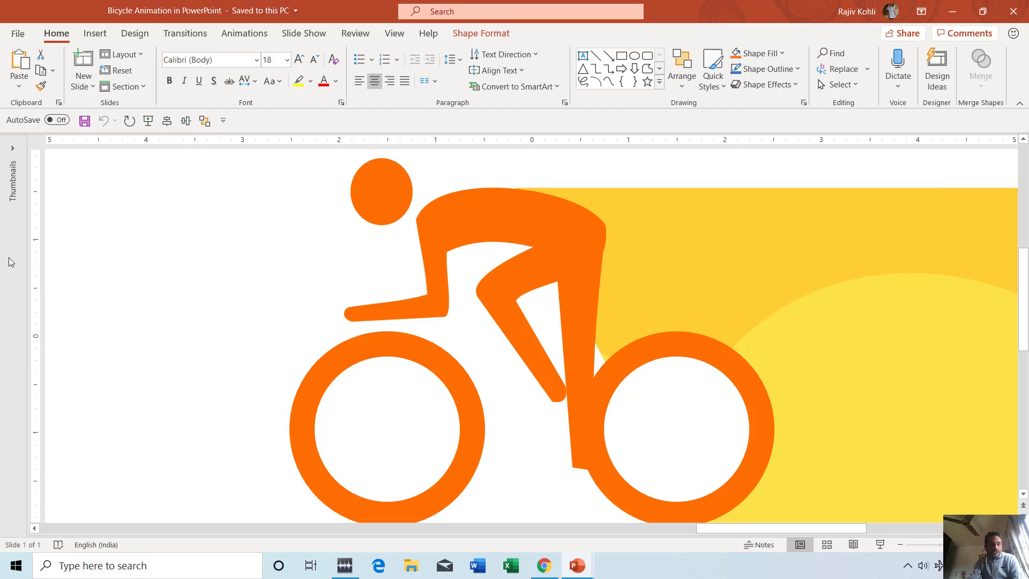
Expand the slide thumbnails pane and switch to the Dribbble 'Rio Rhythm' reference animation in Chrome
drag(27, 251, 1, 260)
click(544, 566)
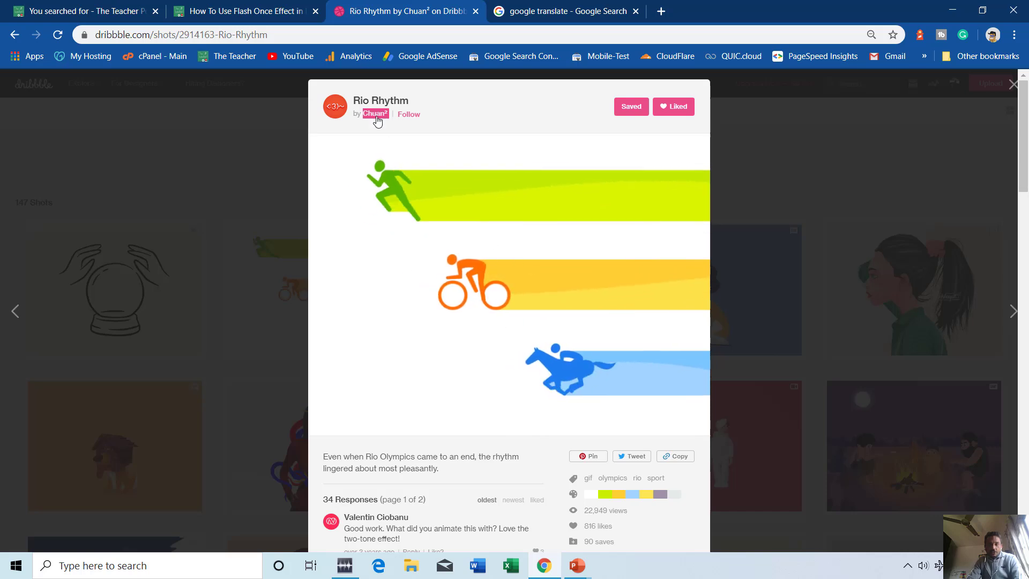
Play the Google Translate pronunciation of the designer's name, then return to the Bicycle Animation presentation
key(ctrl+Tab)
click(263, 335)
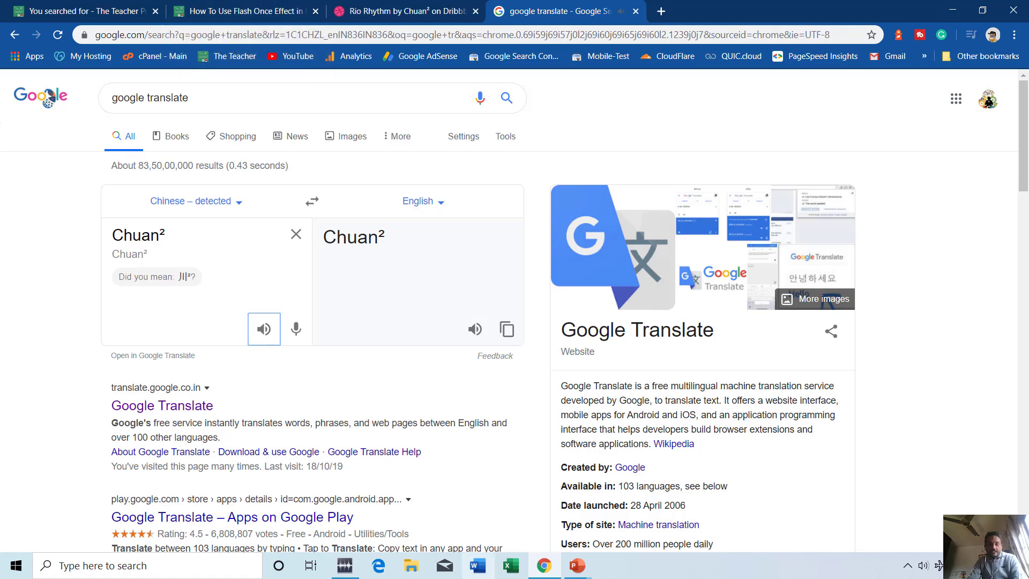
click(579, 567)
click(606, 516)
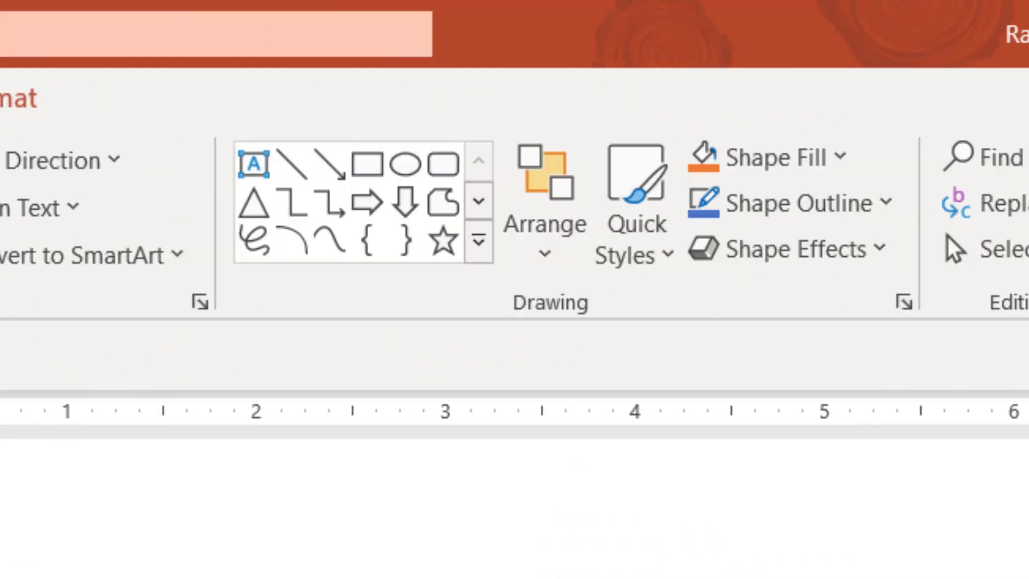
Hide all slide objects in the Selection Pane and bring up Format Background showing a 0% solid fill
click(1010, 260)
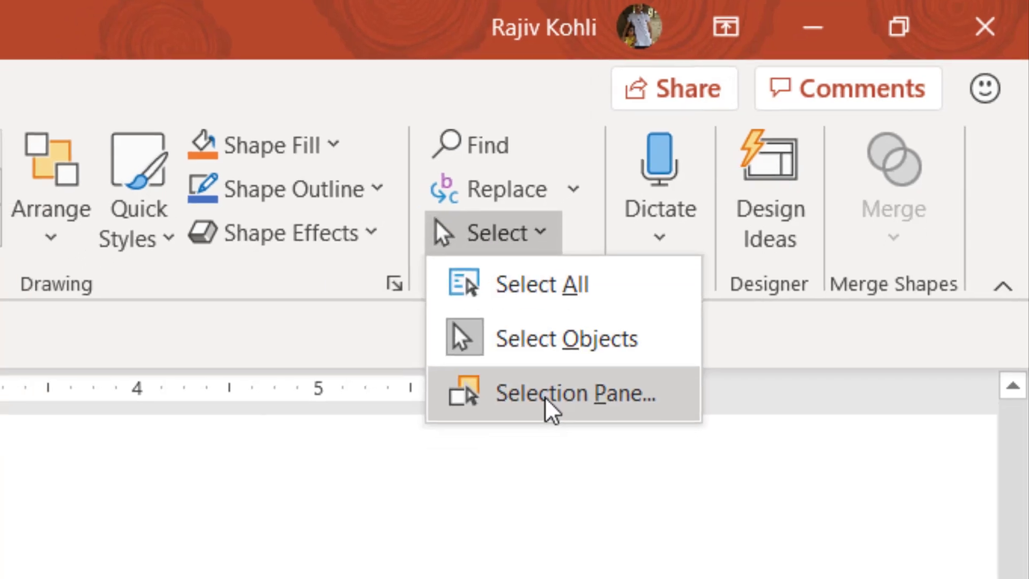
click(529, 429)
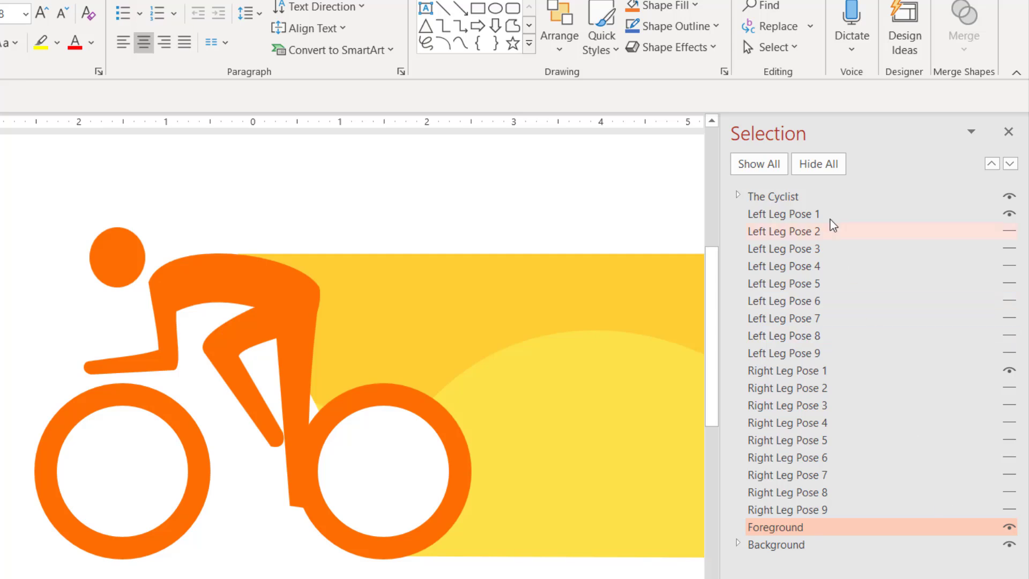
click(823, 163)
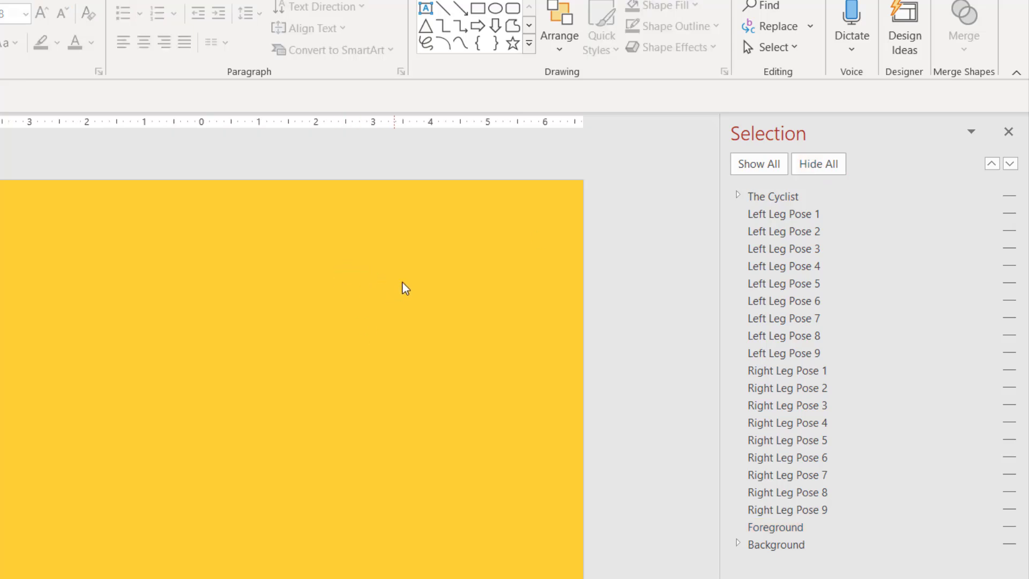
right_click(436, 252)
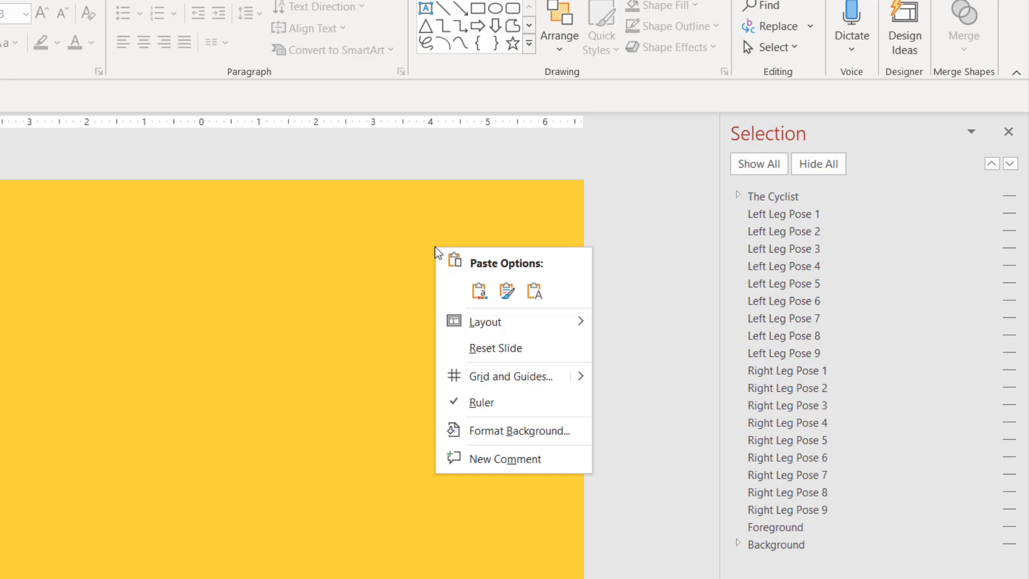
click(520, 437)
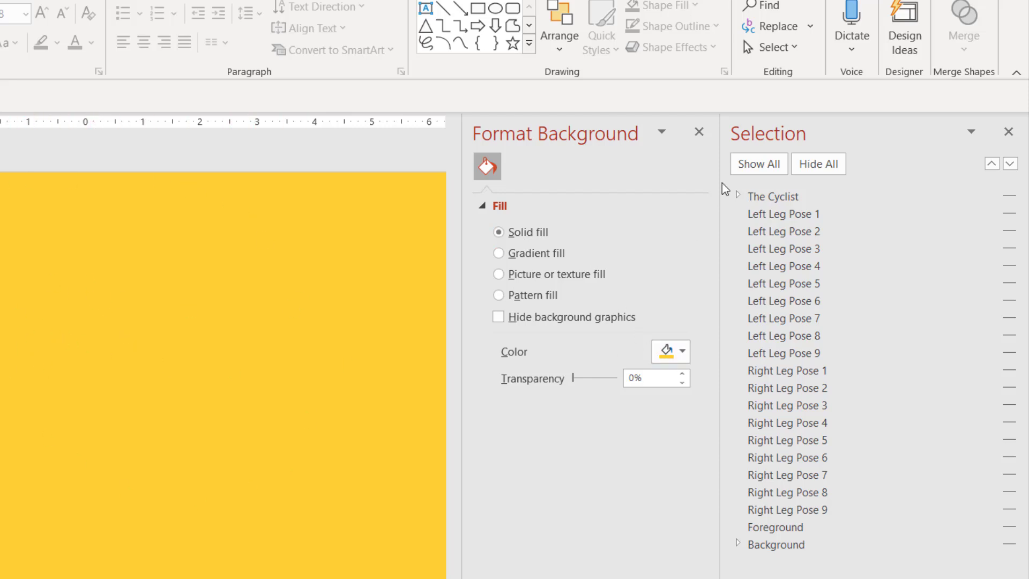
Close Format Background, make The Cyclist group visible again and expand it in the Selection Pane
click(699, 131)
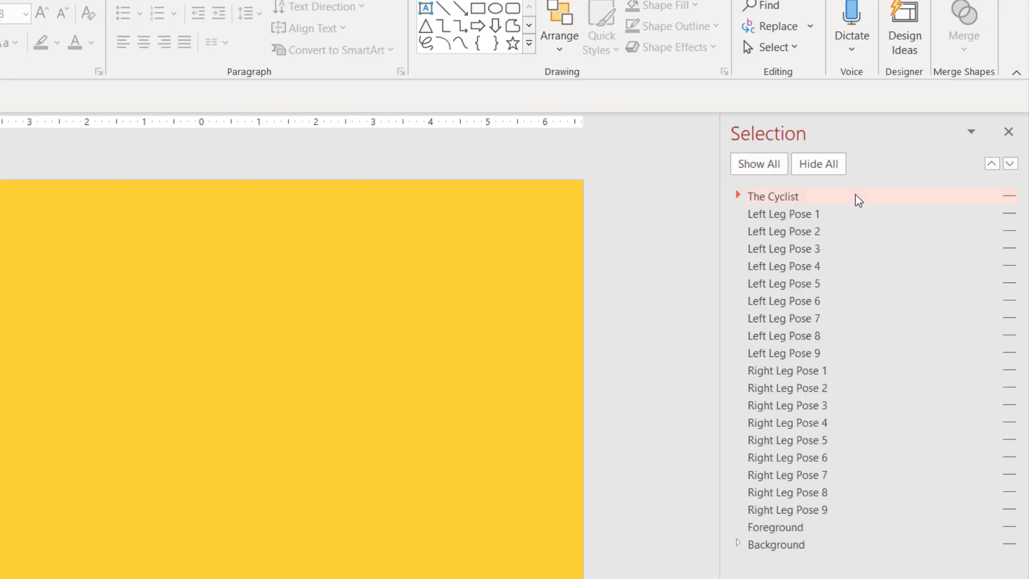
click(1014, 200)
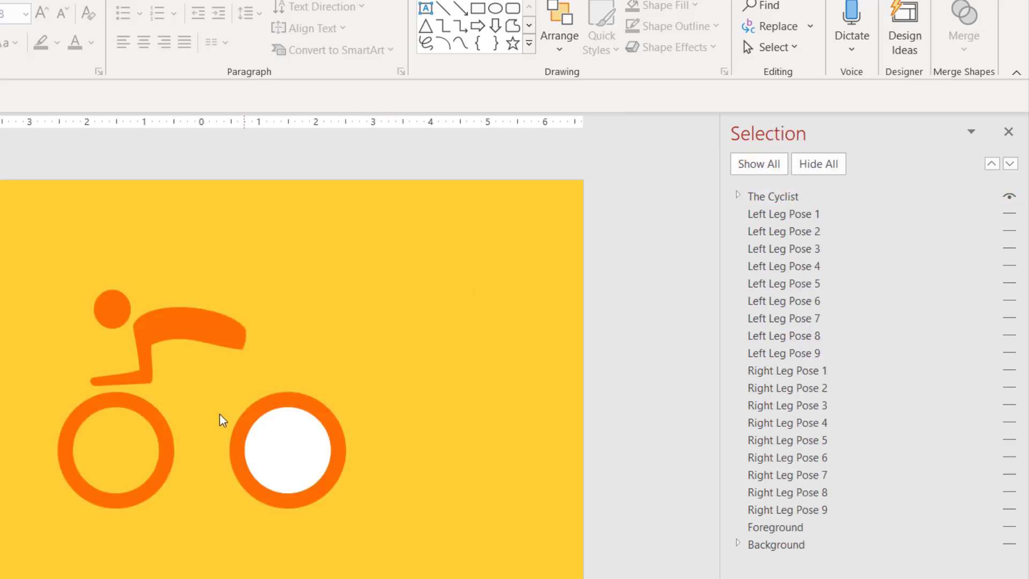
click(144, 415)
scroll(218, 443, up, 3)
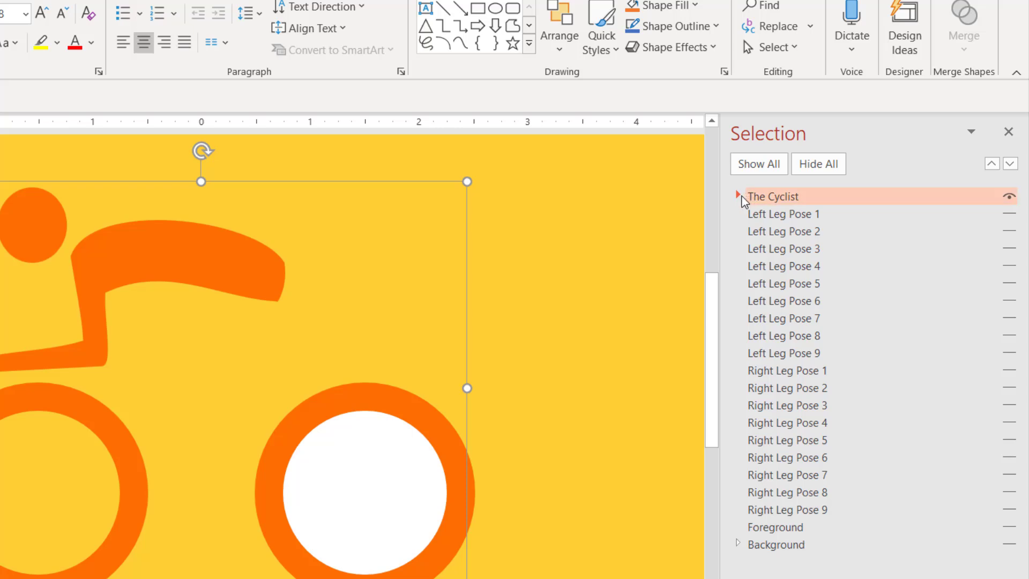
click(738, 197)
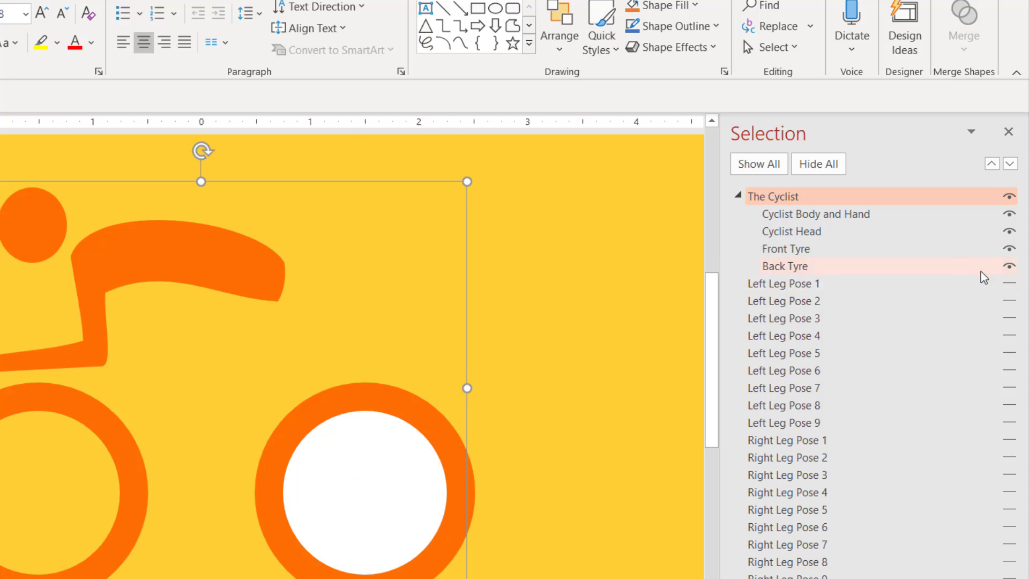
Toggle Back Tyre and Front Tyre visibility off and on, then select the tyres on the slide
click(1012, 268)
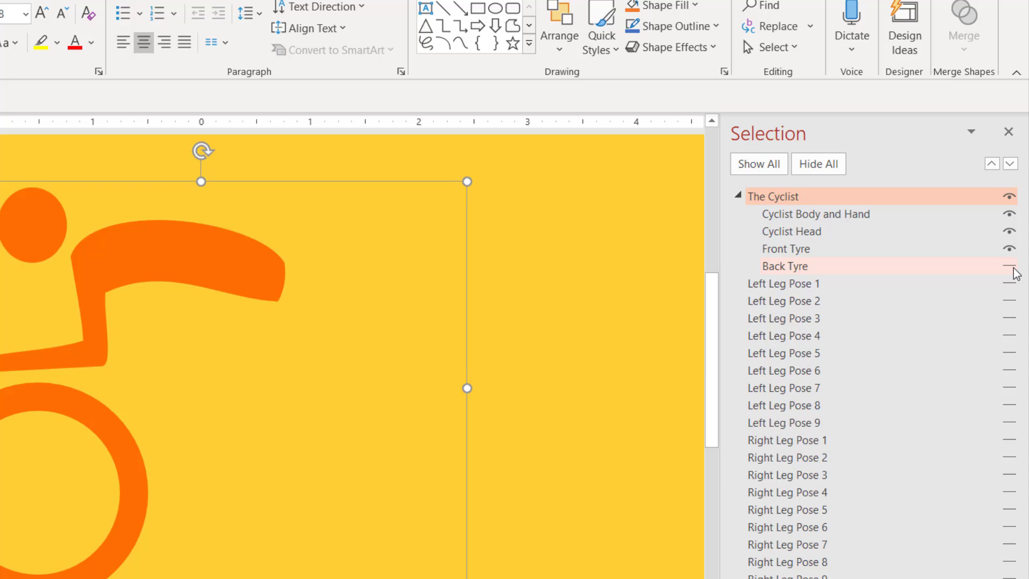
click(1011, 267)
click(1011, 250)
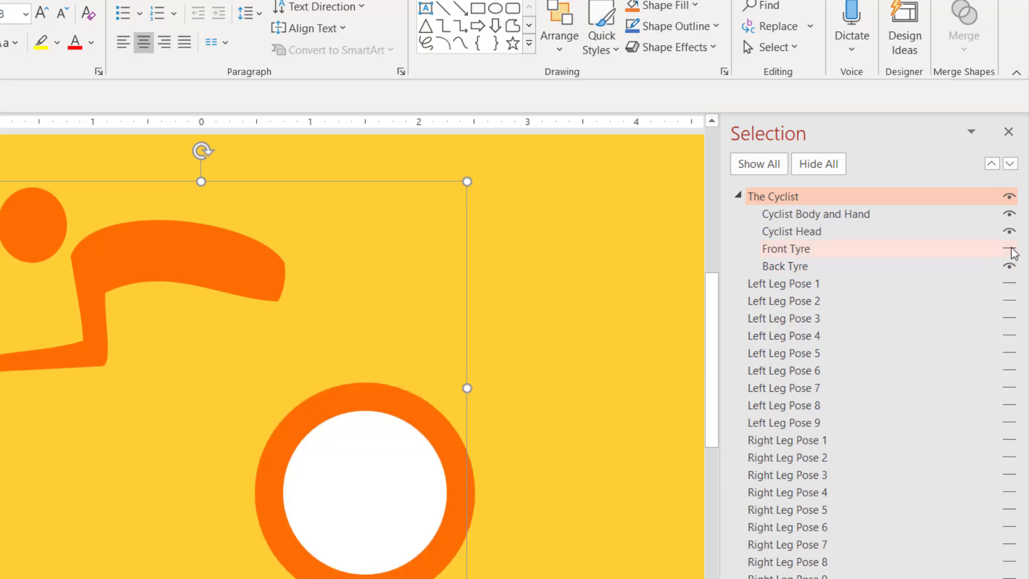
click(1011, 250)
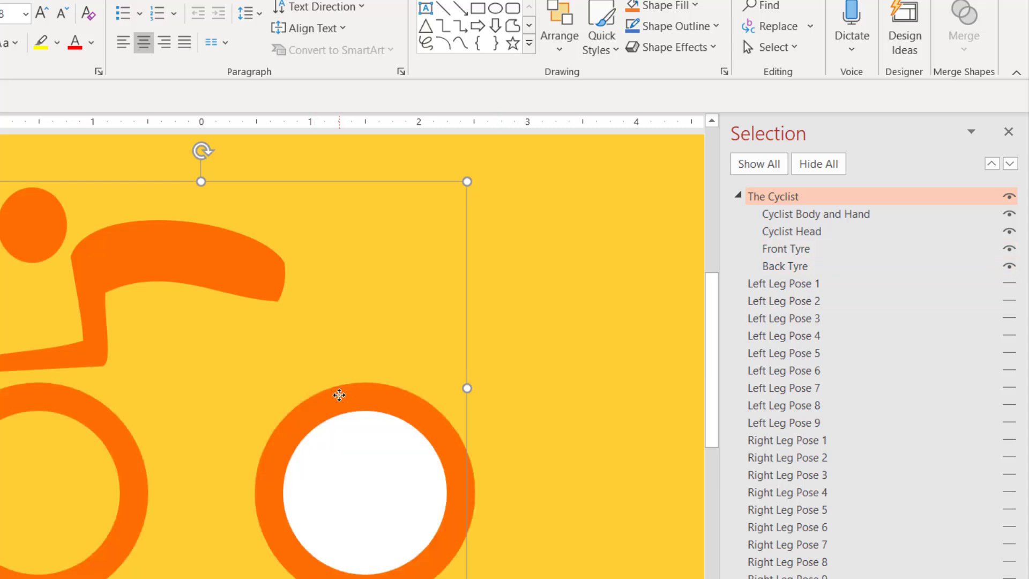
click(340, 395)
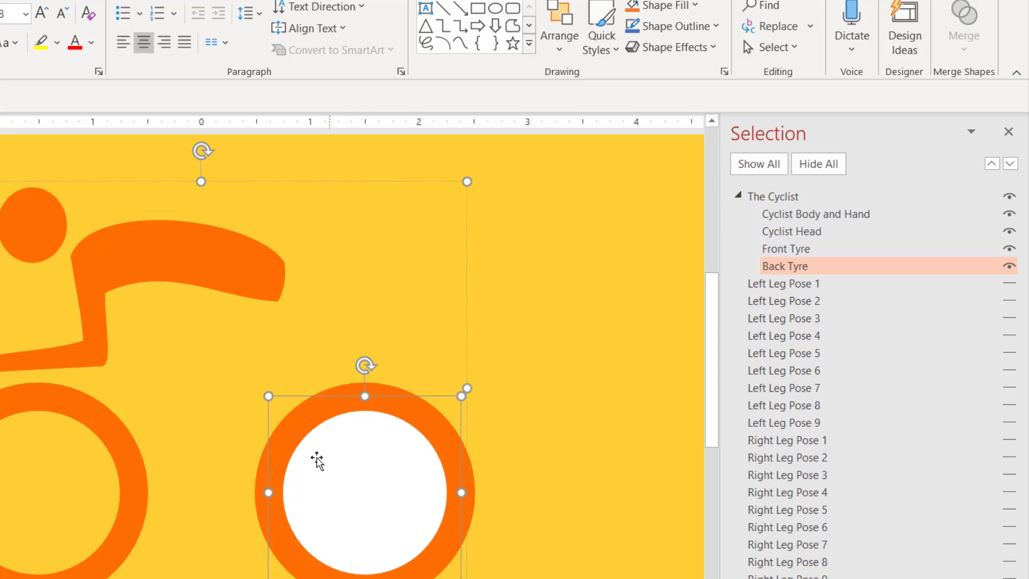
click(29, 407)
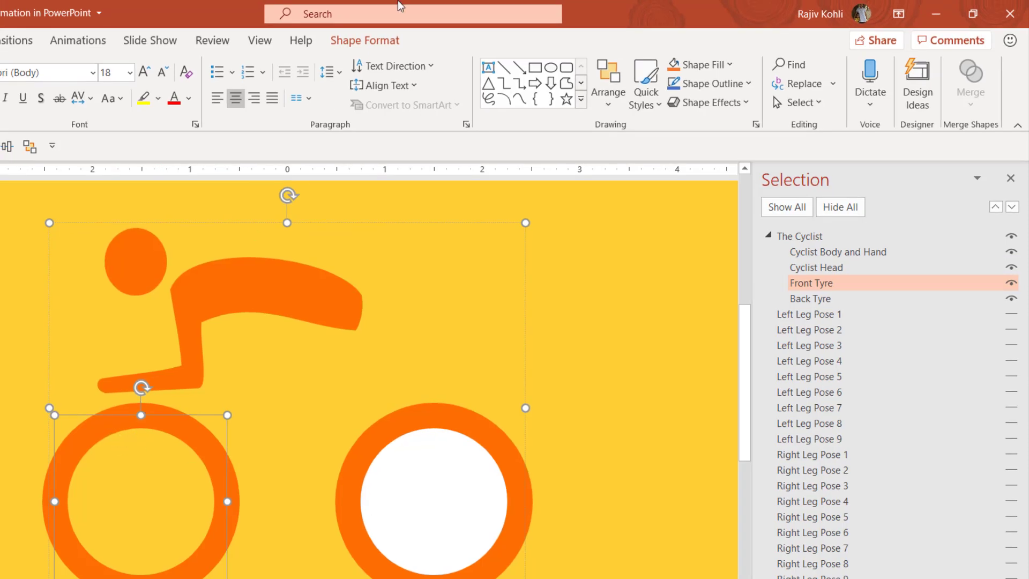
Inspect the front tyre's fill and outline options and open its full line settings
click(360, 43)
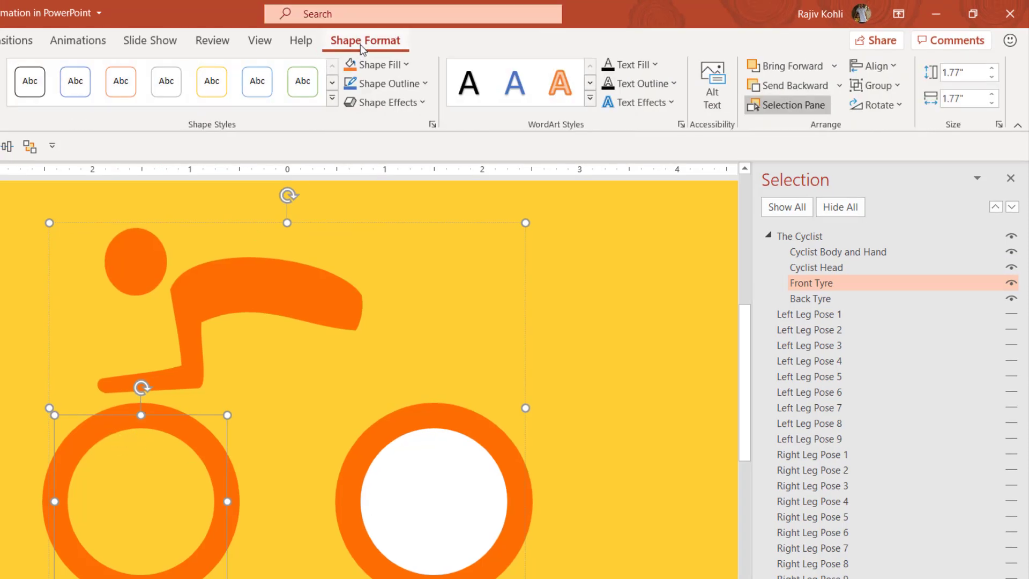
click(397, 65)
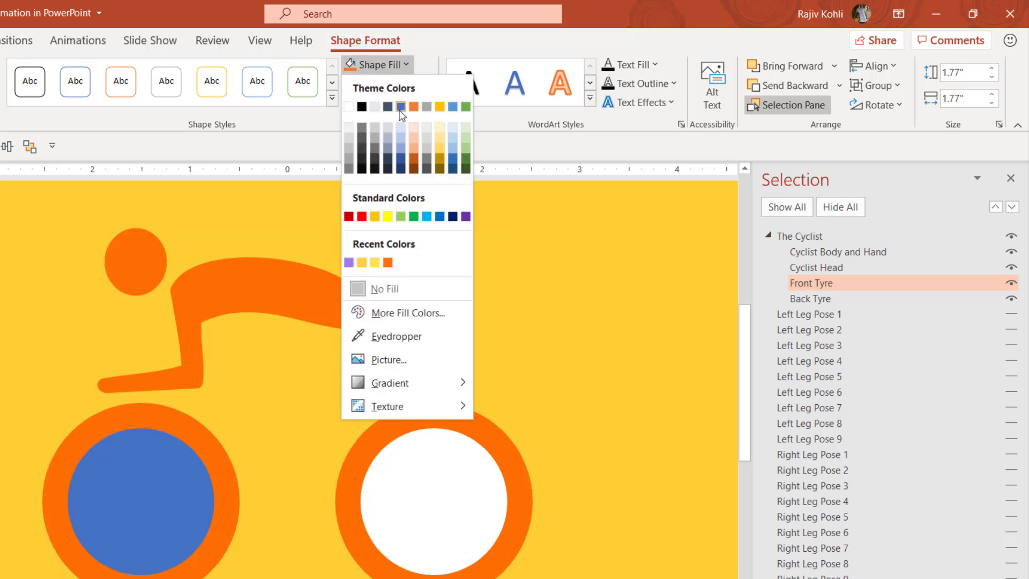
click(391, 60)
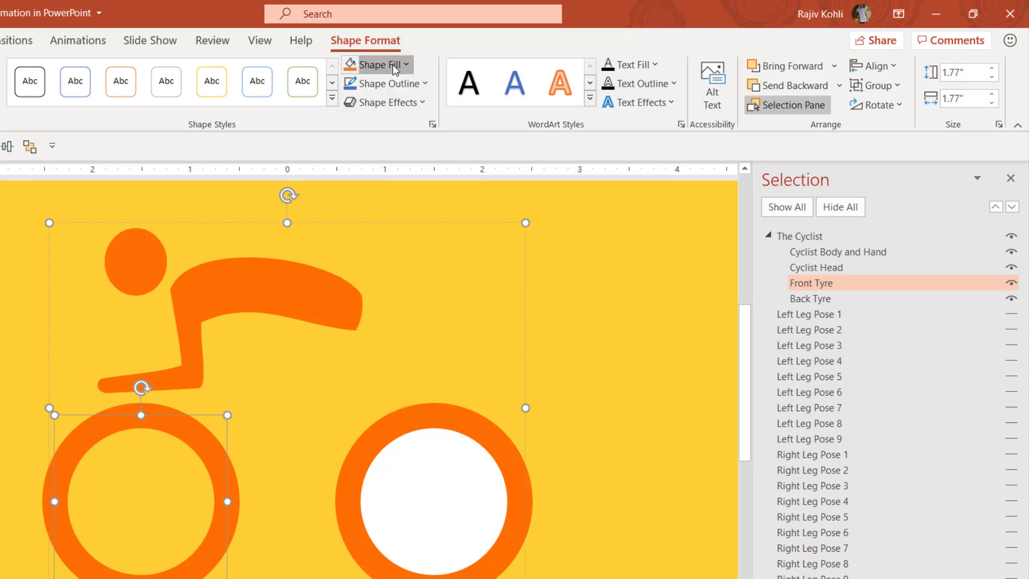
click(392, 82)
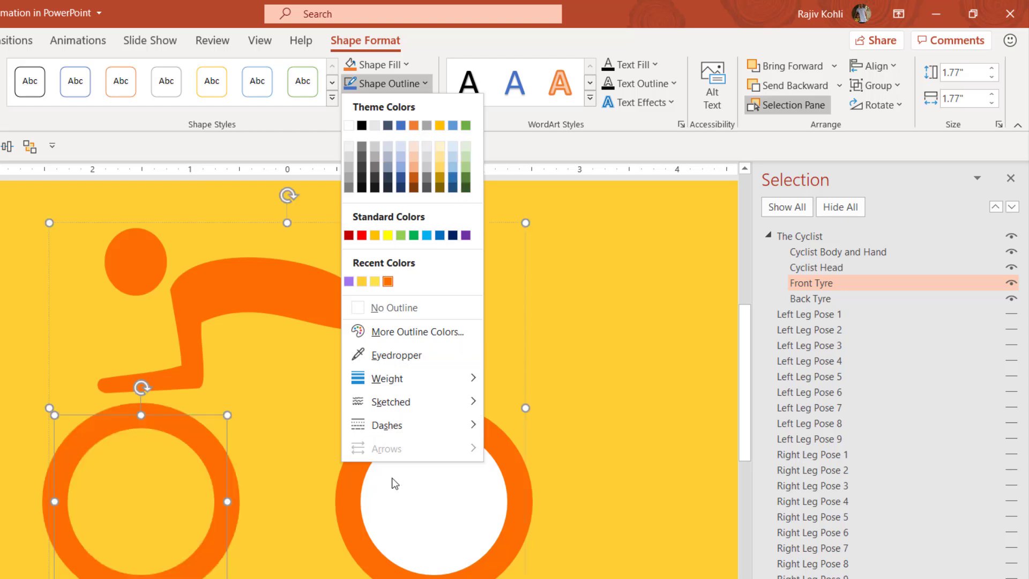
mouse_move(417, 383)
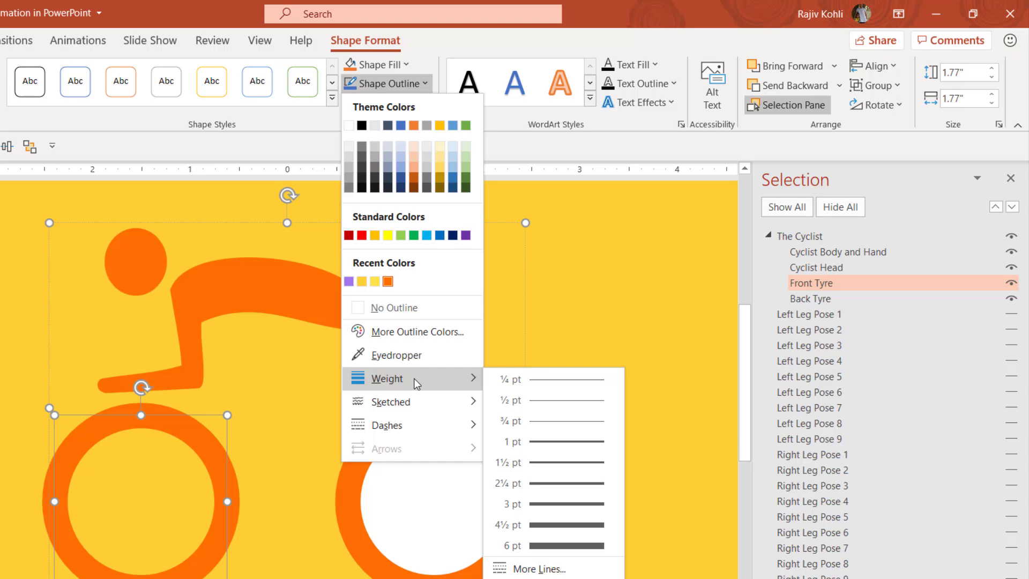
click(529, 571)
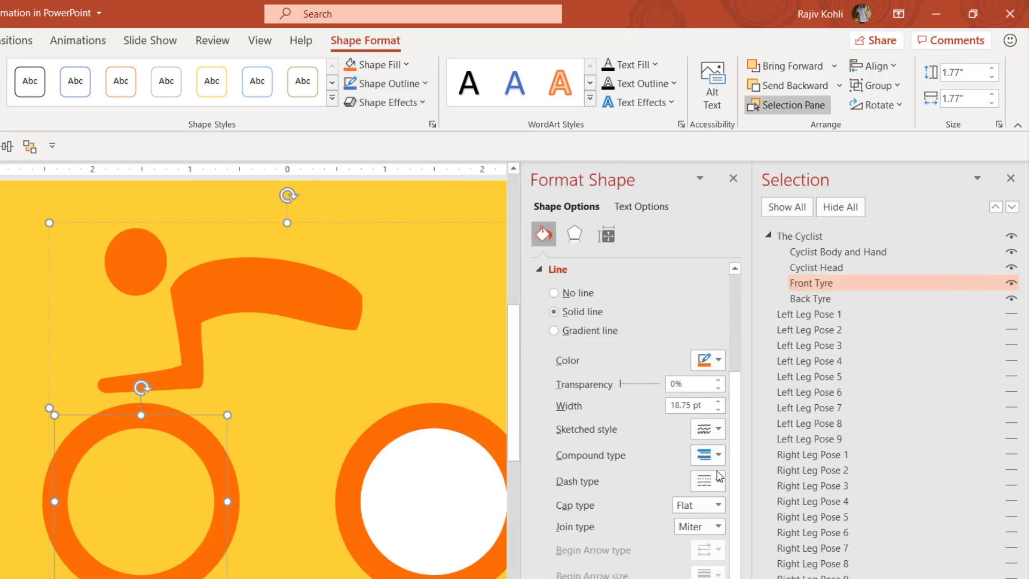
Try a 25.25 pt tyre outline, revert it to 18.75 pt, and close Format Shape
click(719, 402)
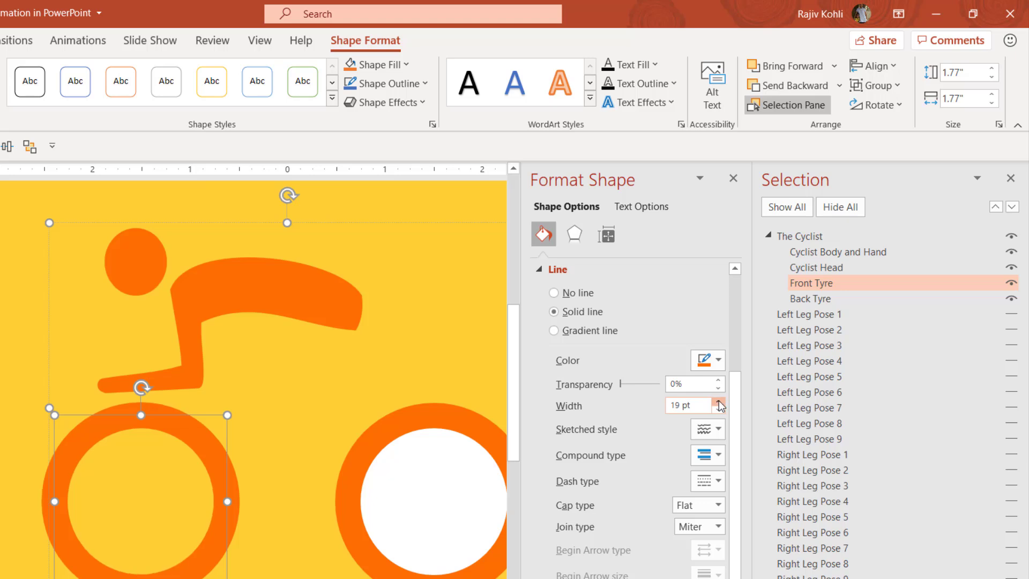
click(719, 402)
click(719, 401)
drag(719, 402, 719, 402)
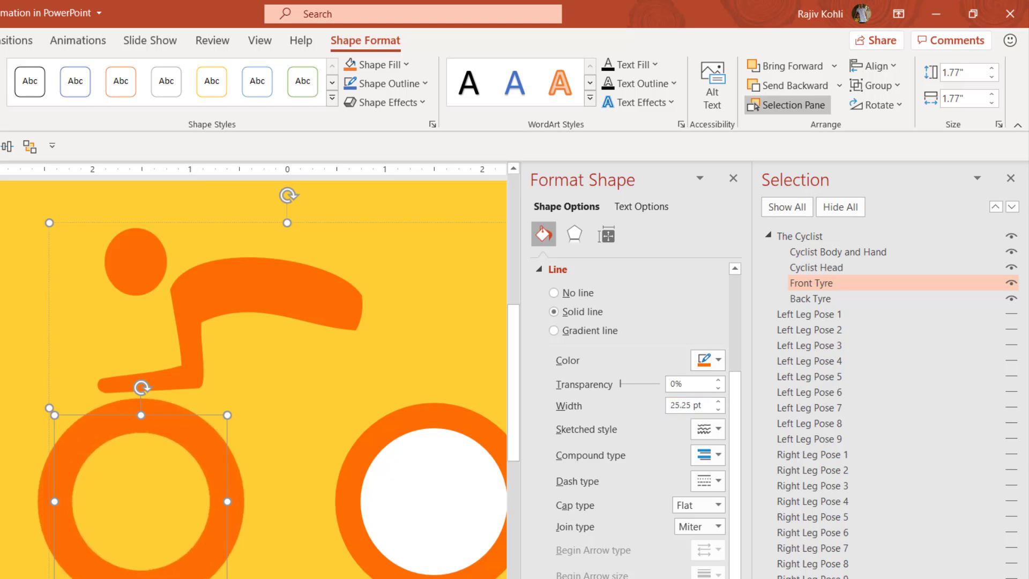
key(ctrl+z)
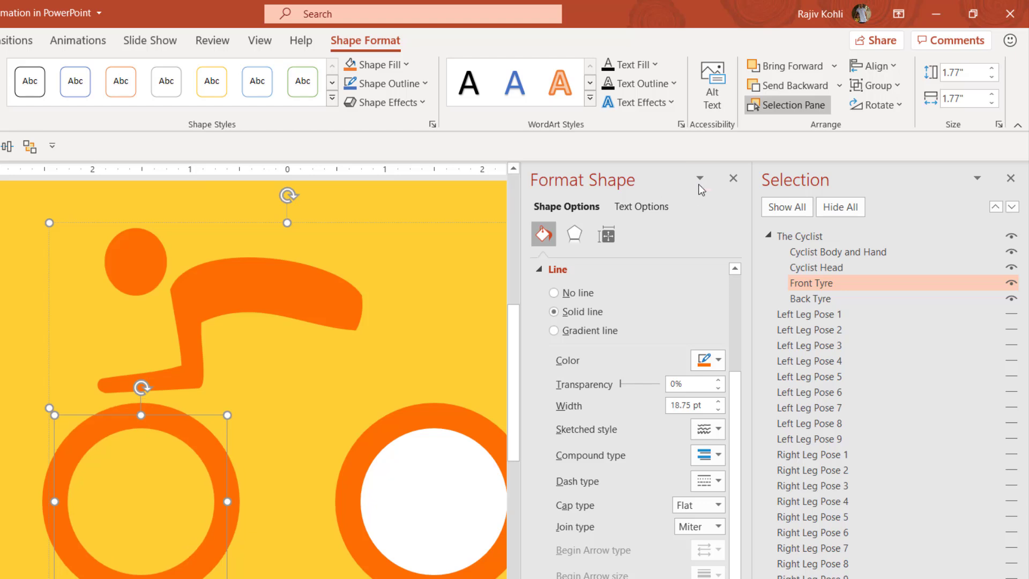
click(733, 179)
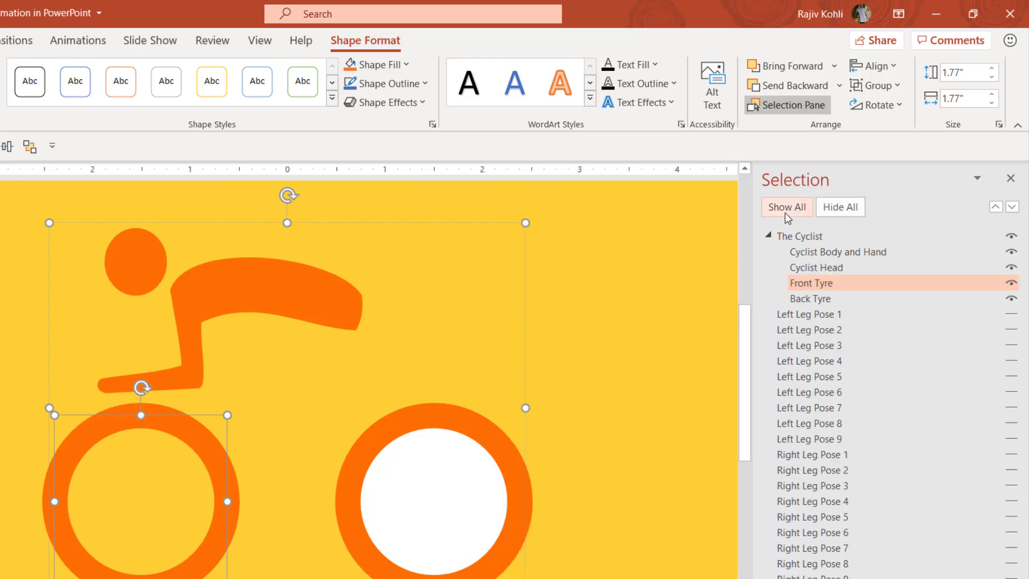
click(769, 236)
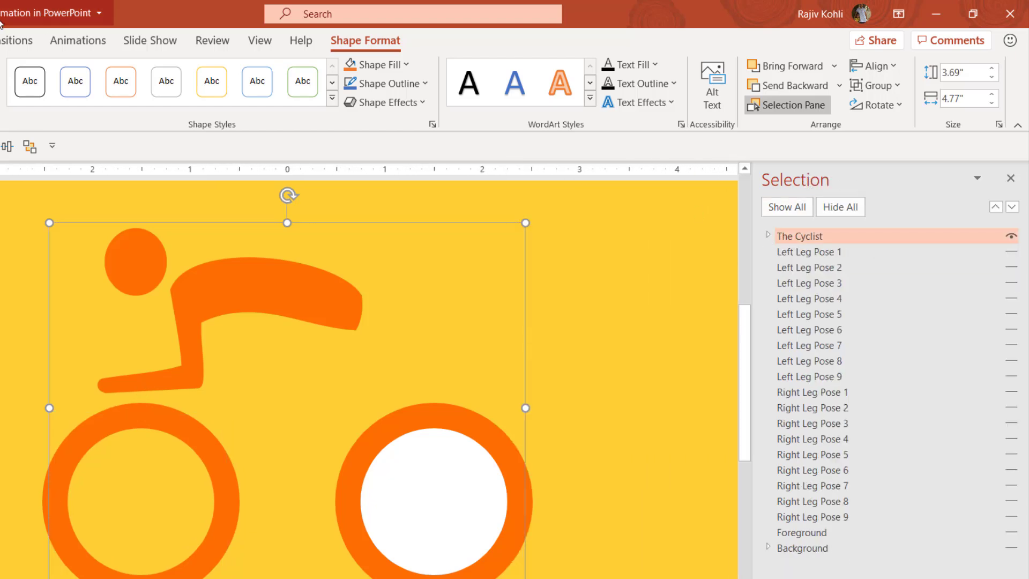
Open the Animation Pane from the Animations tab and select The Cyclist group
click(79, 38)
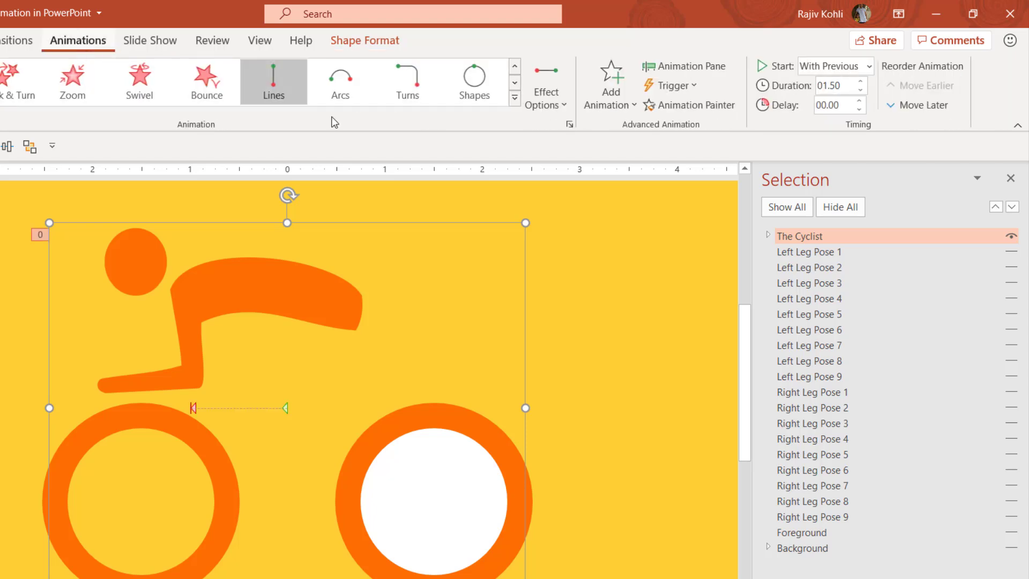
click(694, 67)
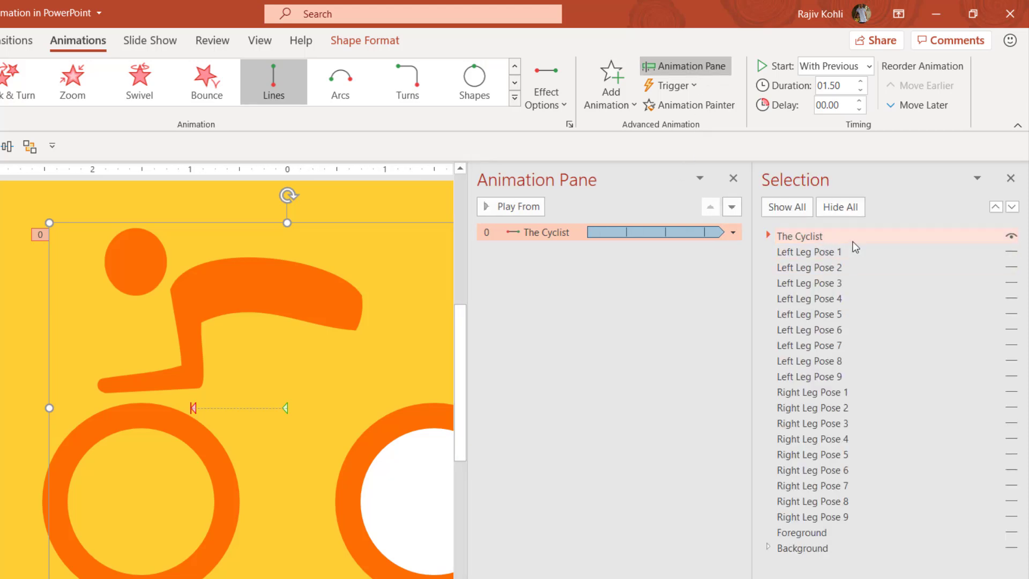
click(1018, 240)
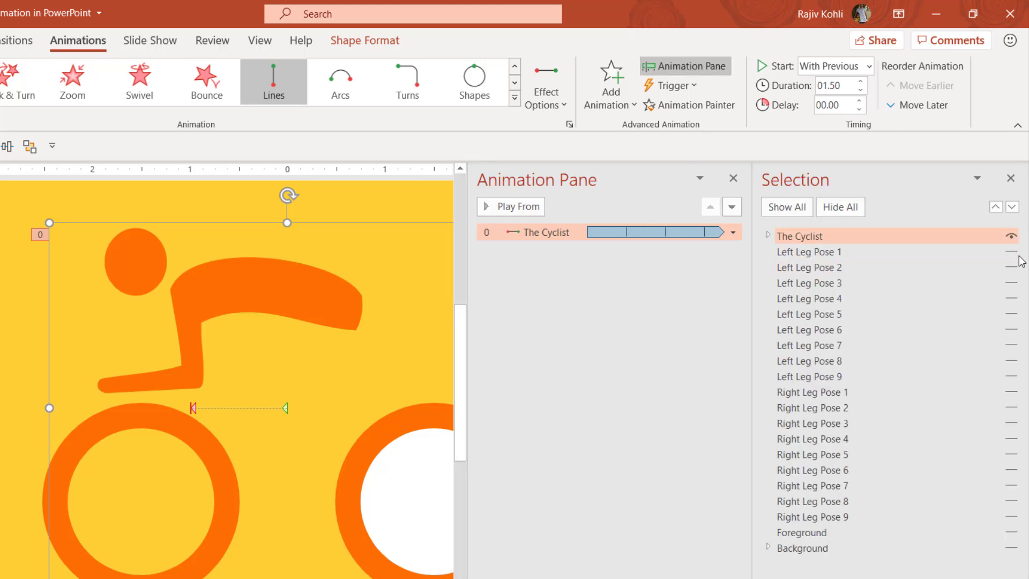
Make Left and Right Leg Pose 1, Foreground and Background visible, then Show All objects
click(1017, 254)
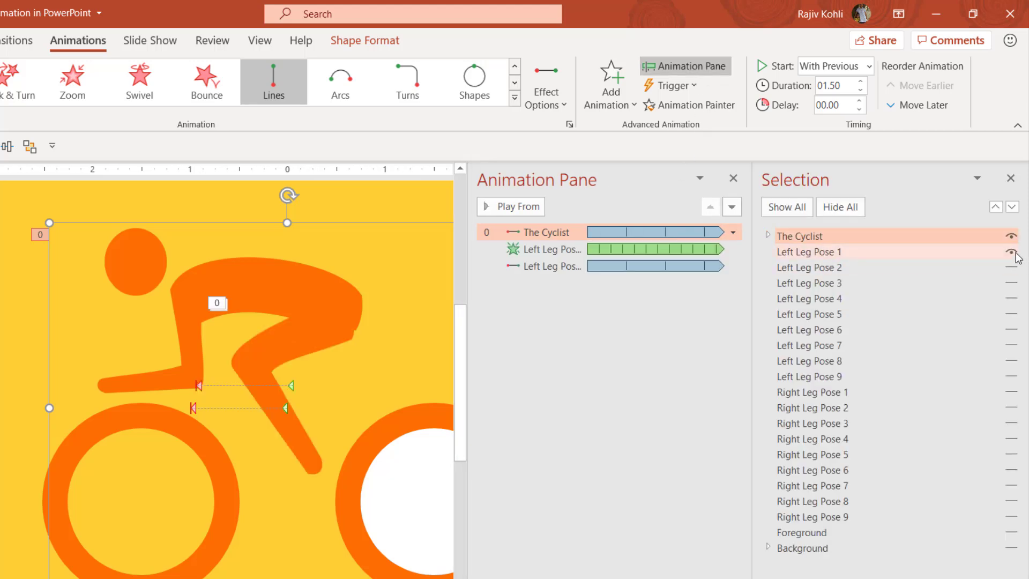
click(1012, 393)
click(1012, 533)
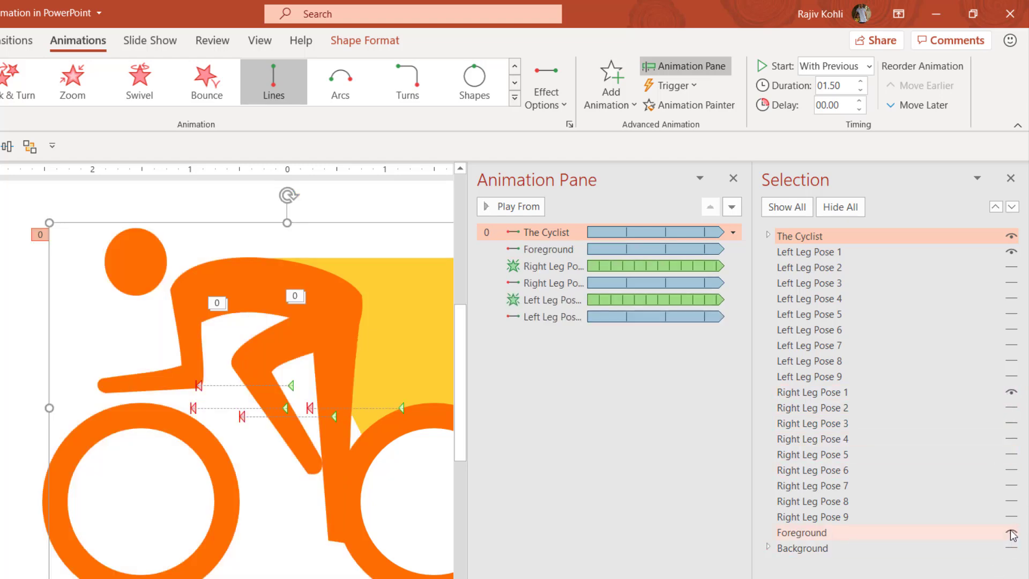
click(1012, 549)
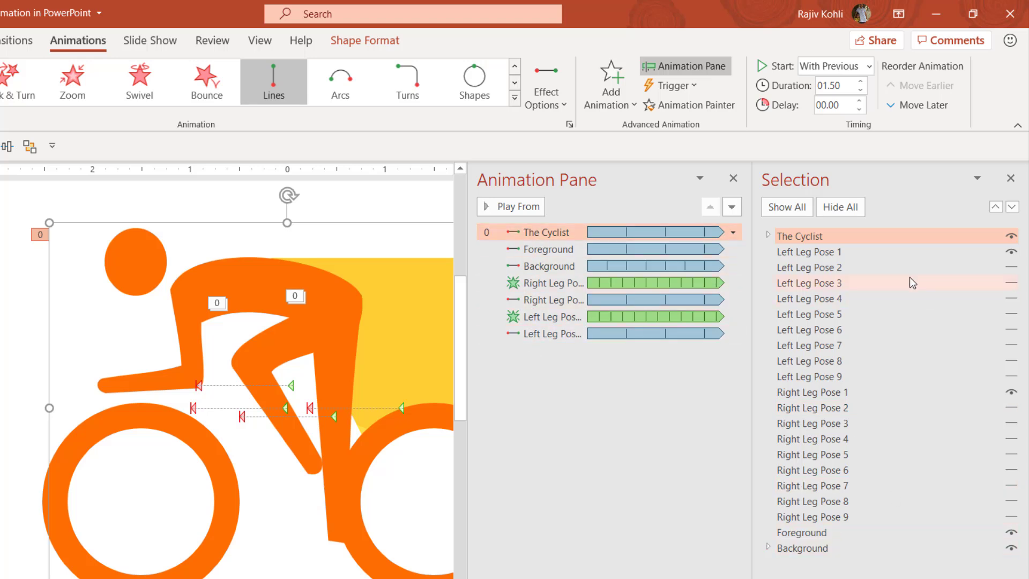
click(784, 209)
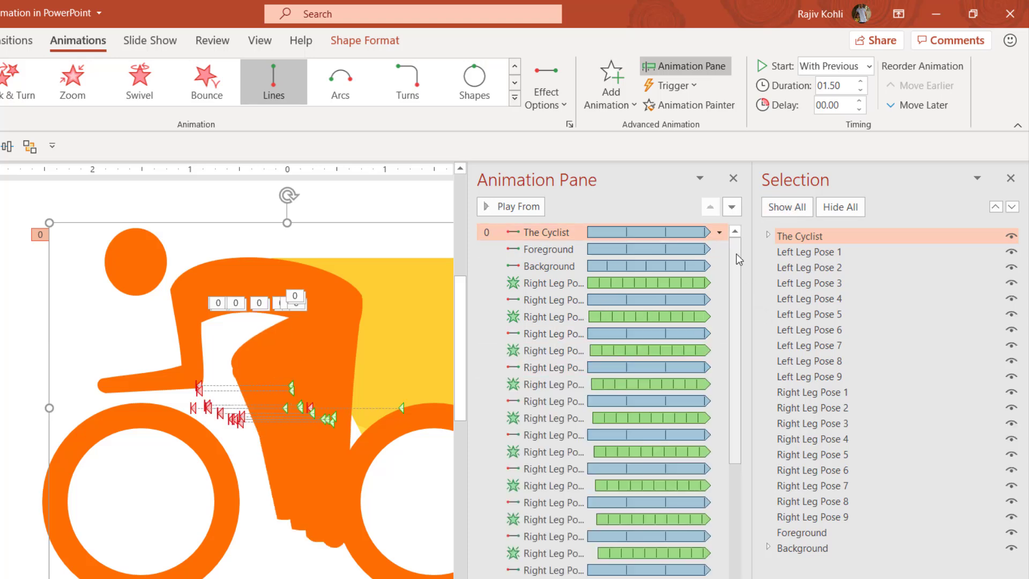
drag(737, 253, 735, 430)
drag(733, 473, 729, 236)
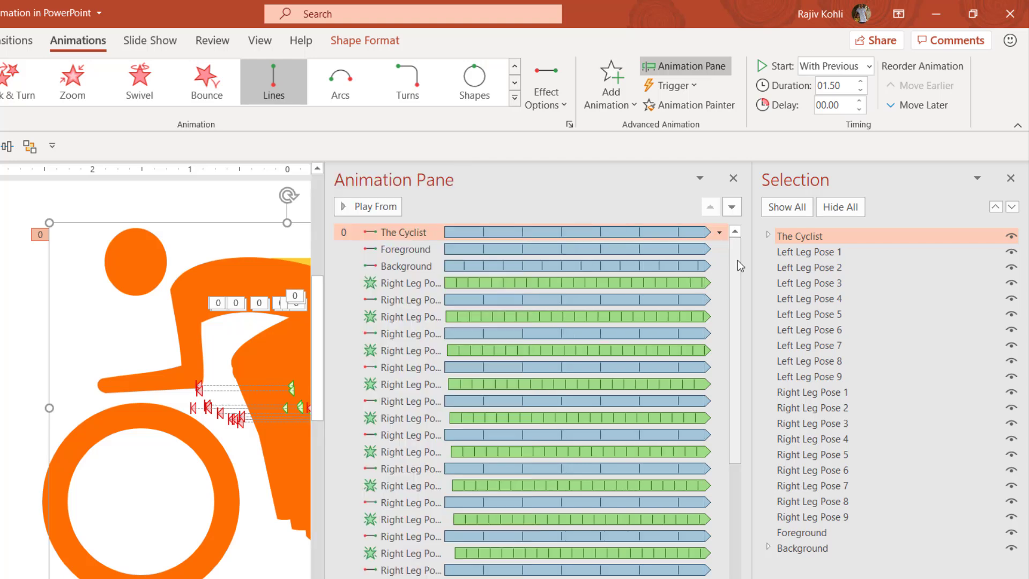
drag(738, 250, 742, 434)
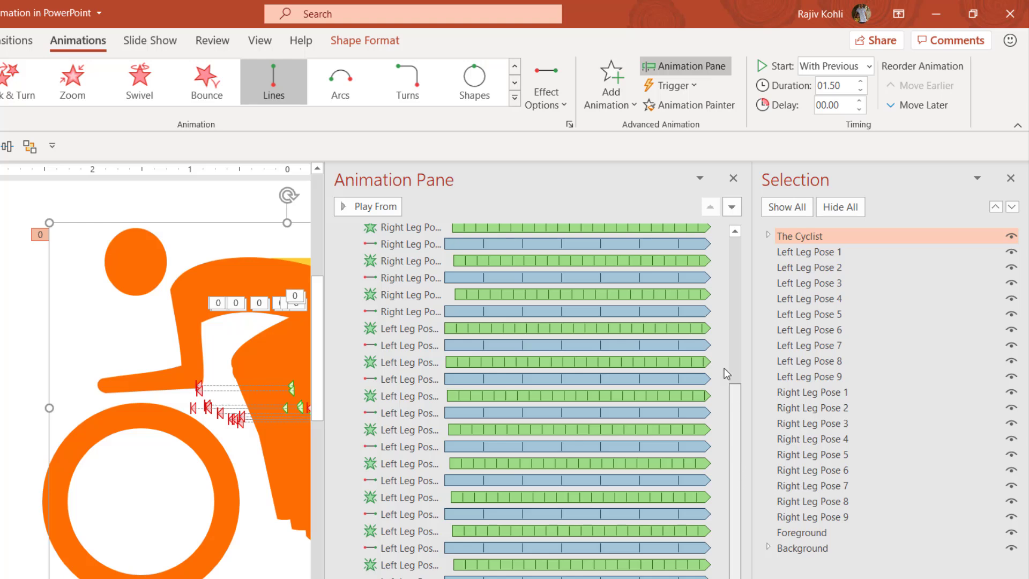
drag(727, 374, 741, 236)
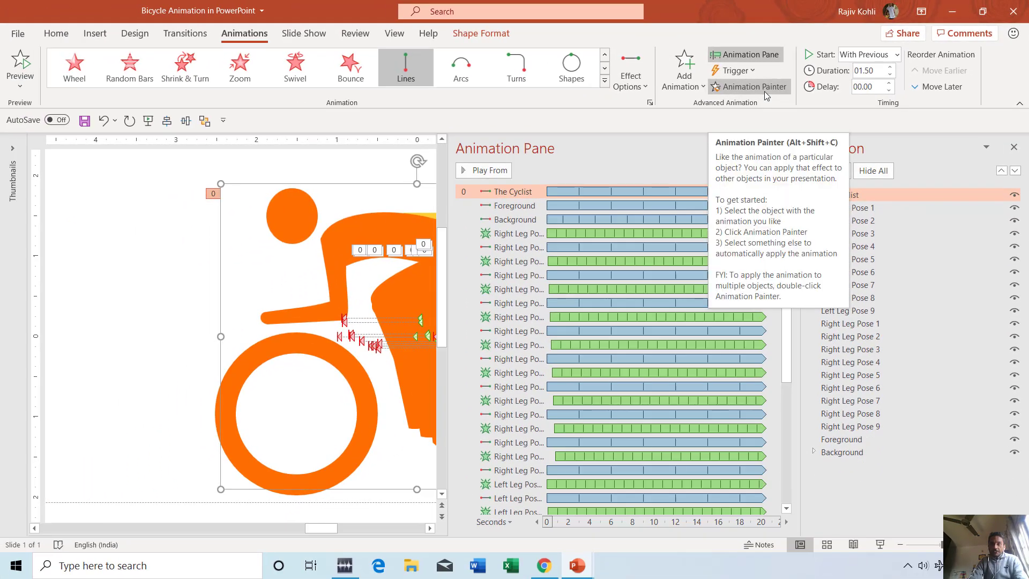
Review the first Right Leg Pose's 0.9-second Flash Once effect, then switch to the Flash Once tutorial
click(402, 282)
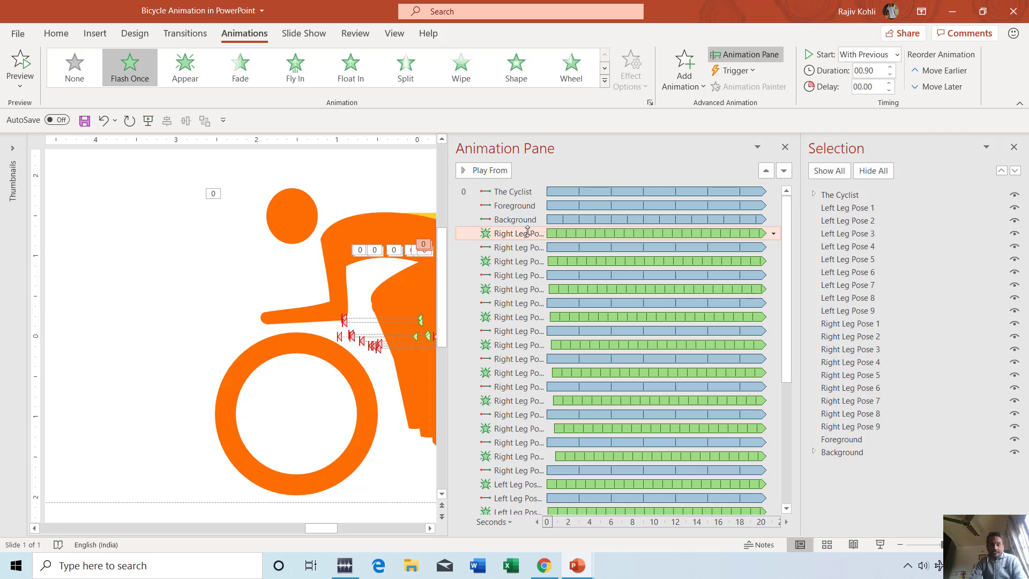
click(544, 566)
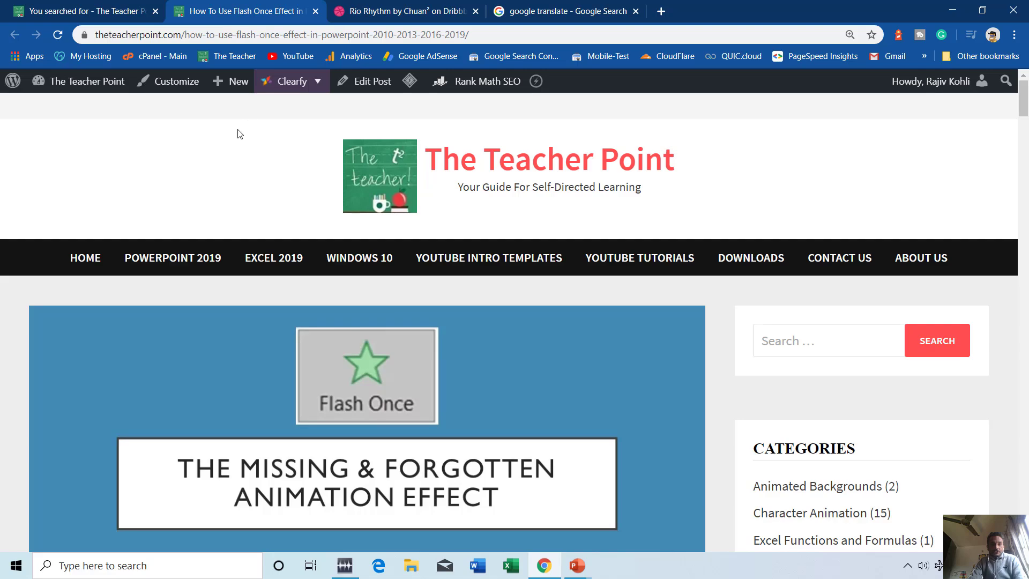
Scroll The Teacher Point article down to the Entrance Animation Effects list and Animation Painter instructions
scroll(410, 268, down, 3)
scroll(434, 276, down, 3)
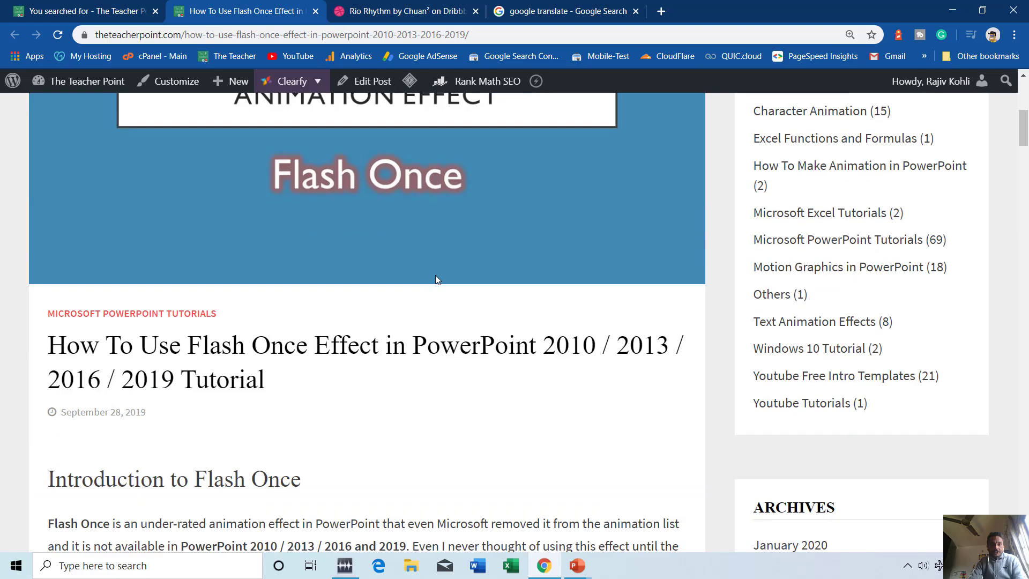
scroll(436, 279, down, 5)
scroll(437, 278, down, 12)
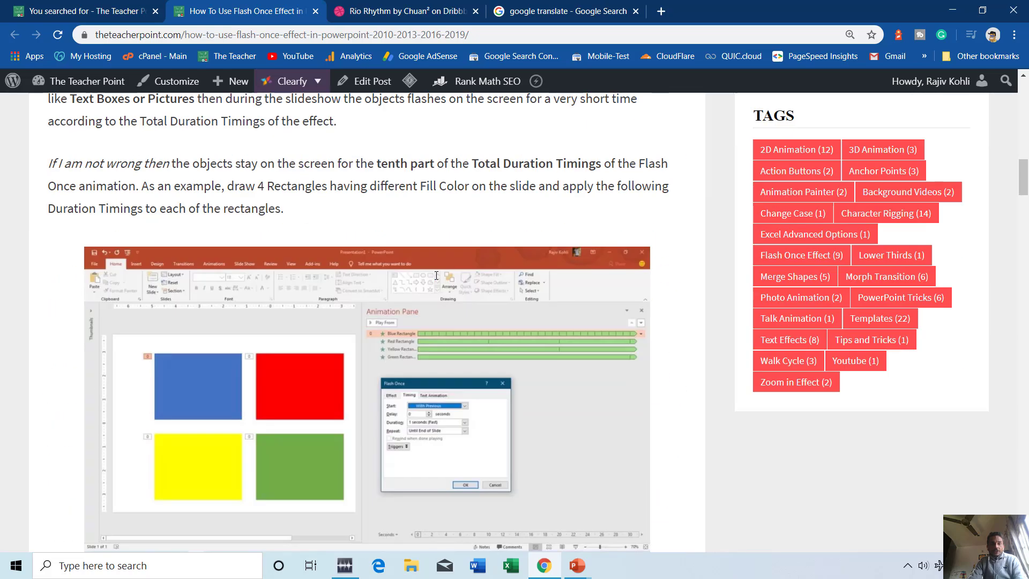
scroll(444, 279, down, 4)
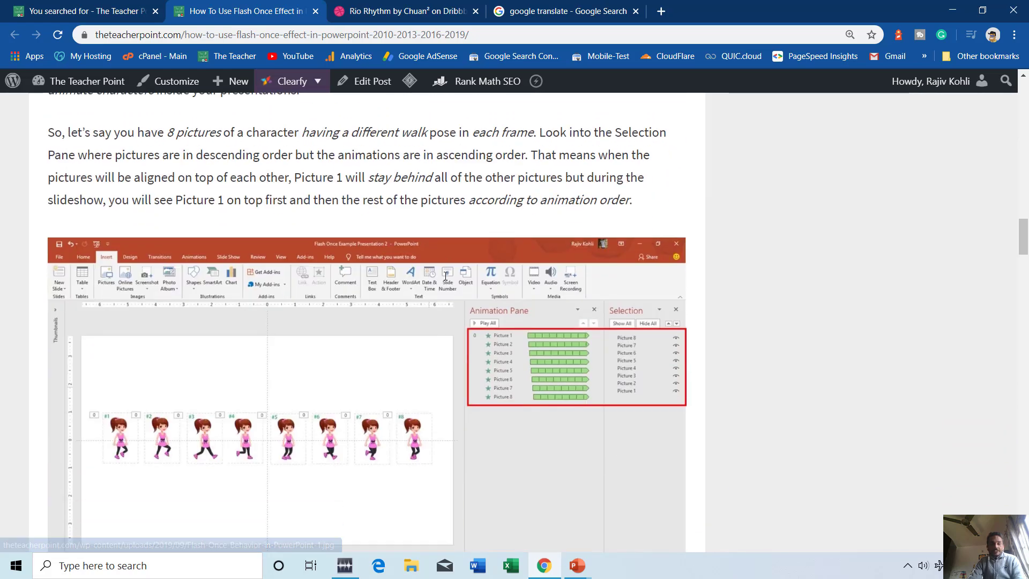
scroll(447, 283, down, 3)
scroll(447, 283, up, 2)
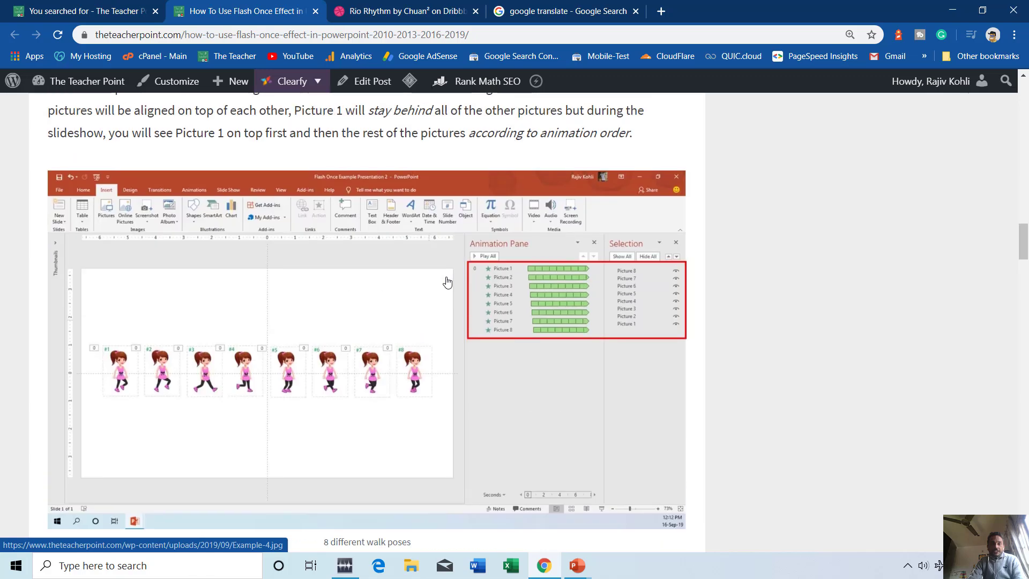
scroll(448, 283, down, 13)
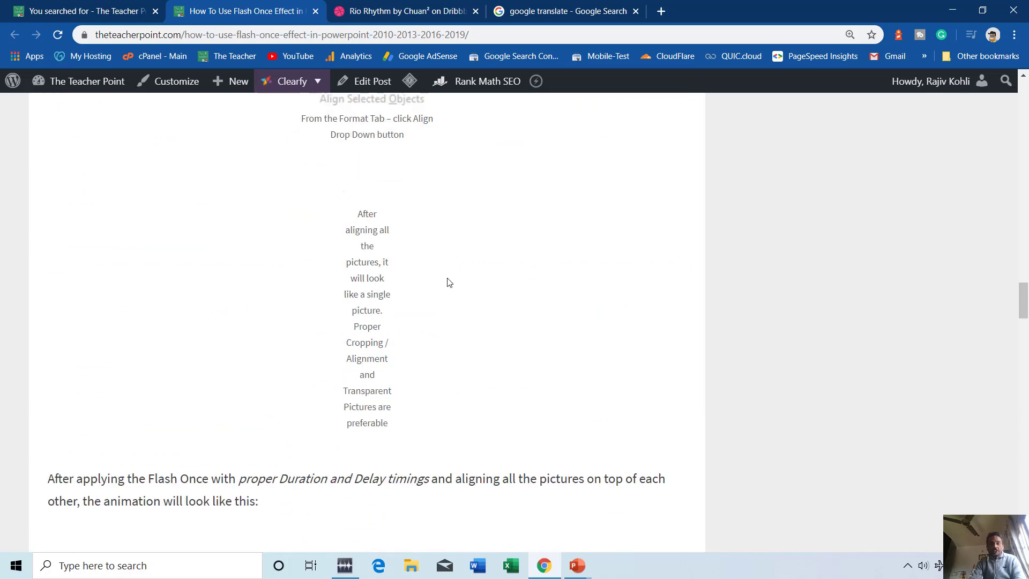
scroll(449, 282, down, 20)
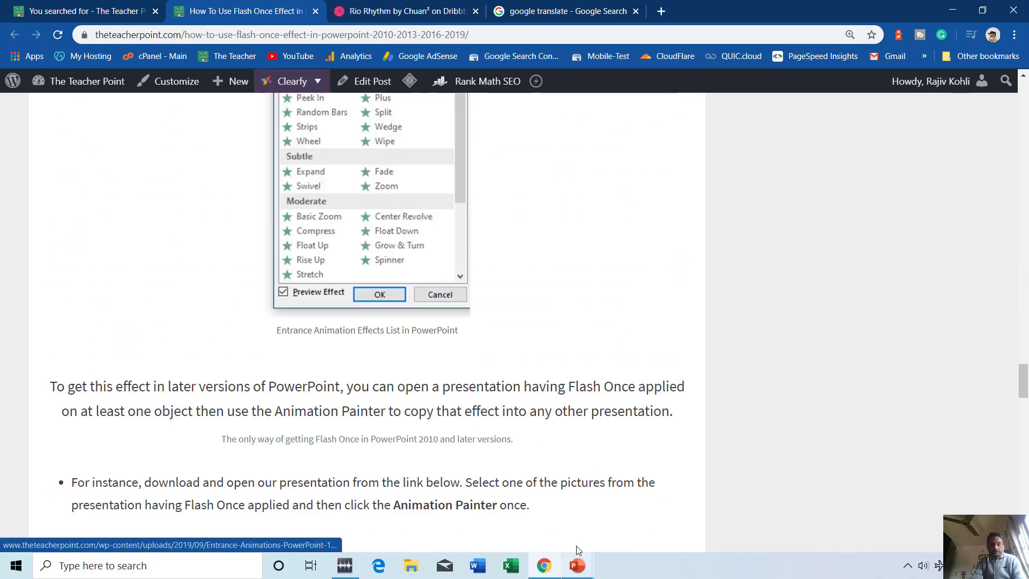
Back in Bicycle Animation, delete every entry in the Animation Pane and narrow the pane
mouse_move(577, 565)
click(651, 510)
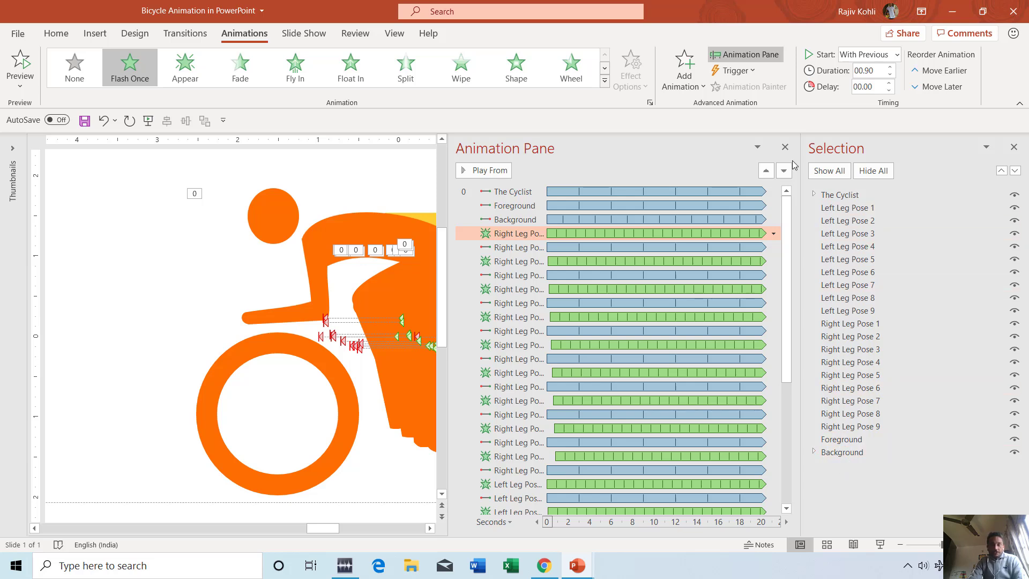
click(504, 191)
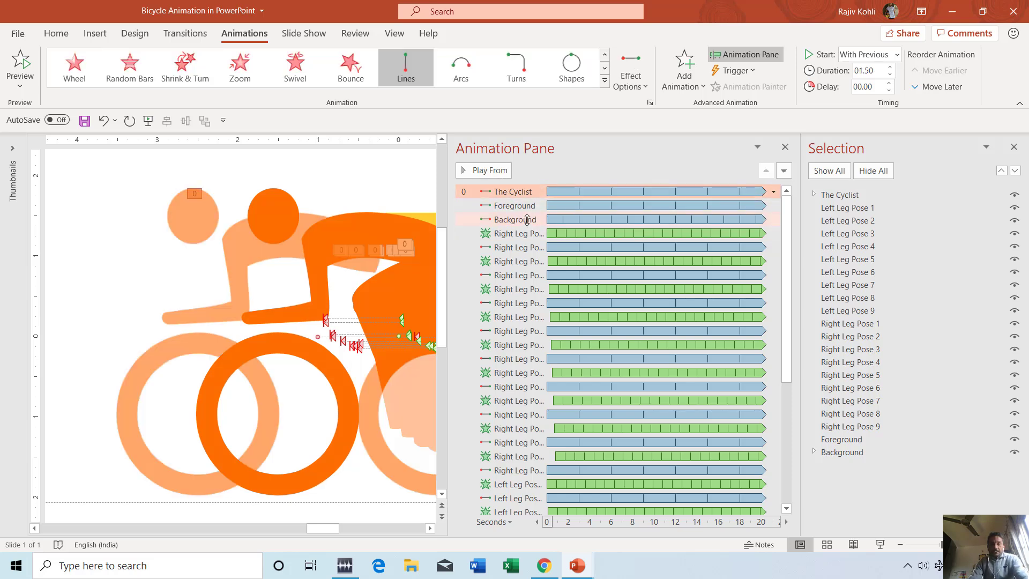
scroll(530, 261, down, 5)
scroll(529, 265, up, 5)
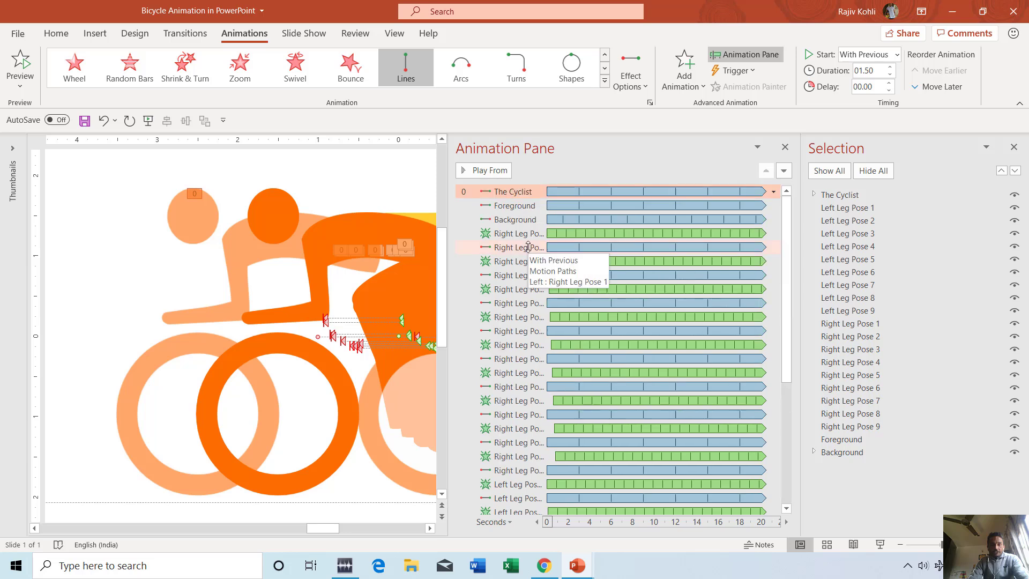
scroll(529, 279, down, 5)
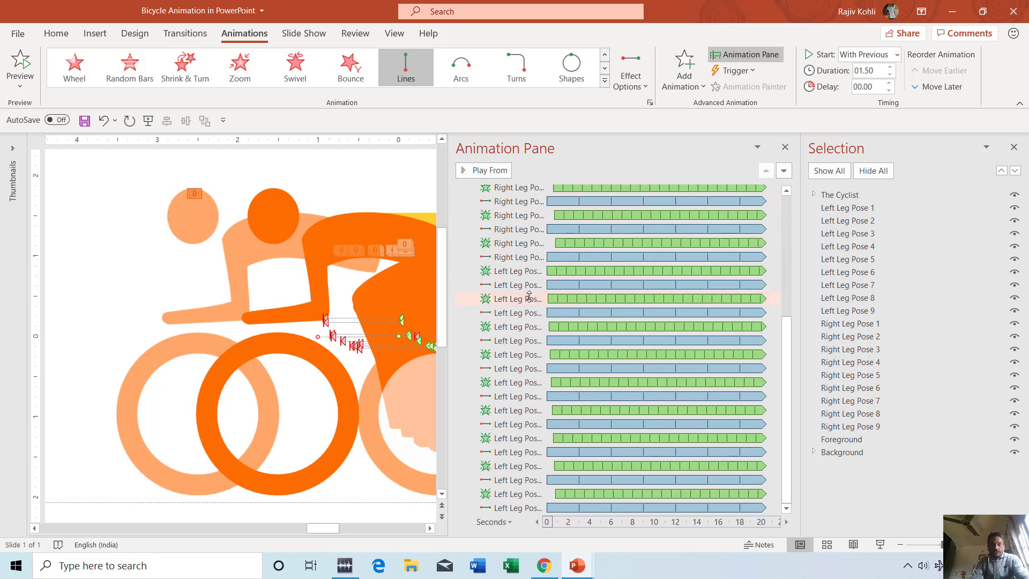
shift+click(519, 507)
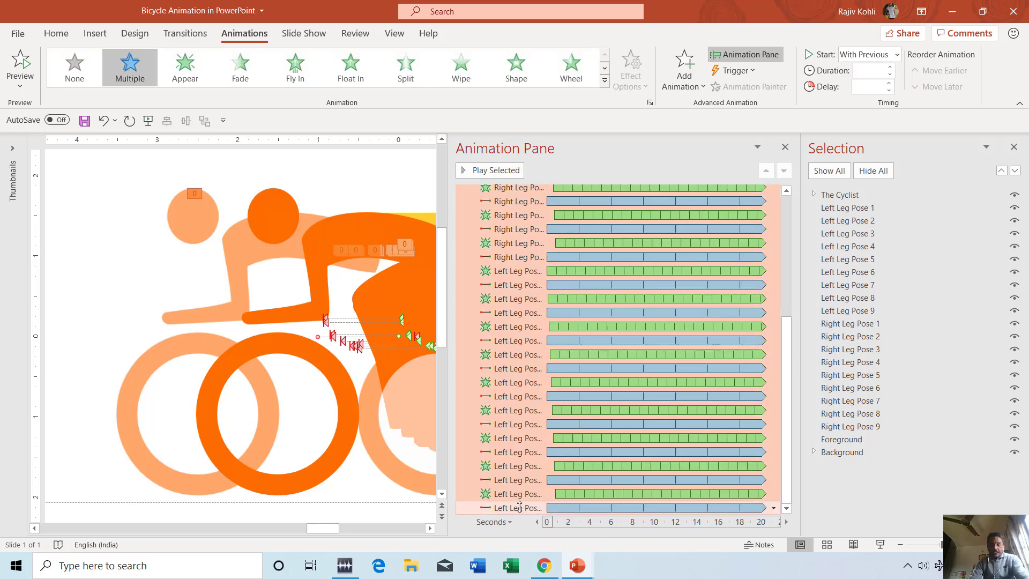
key(Delete)
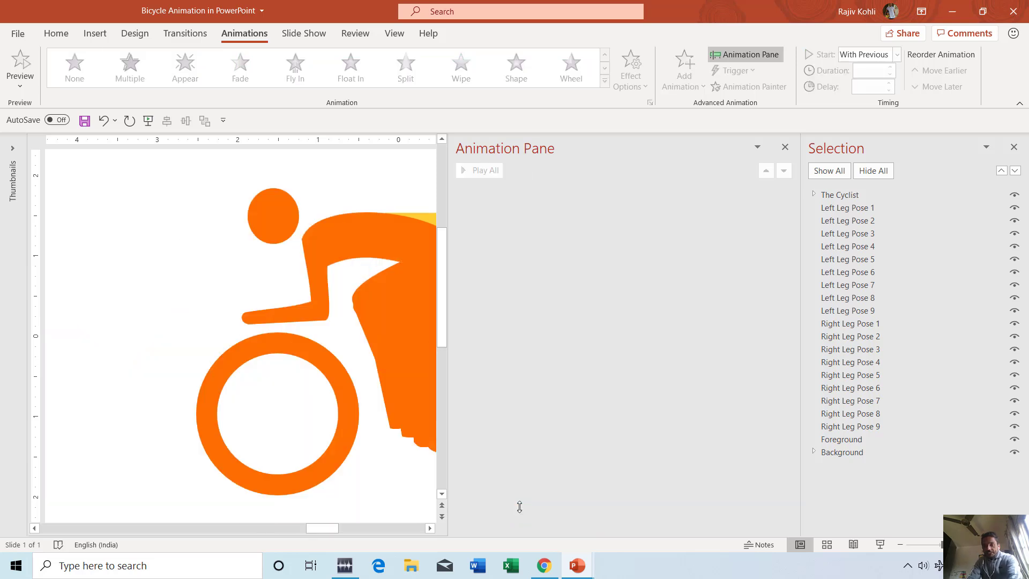
drag(448, 206, 689, 220)
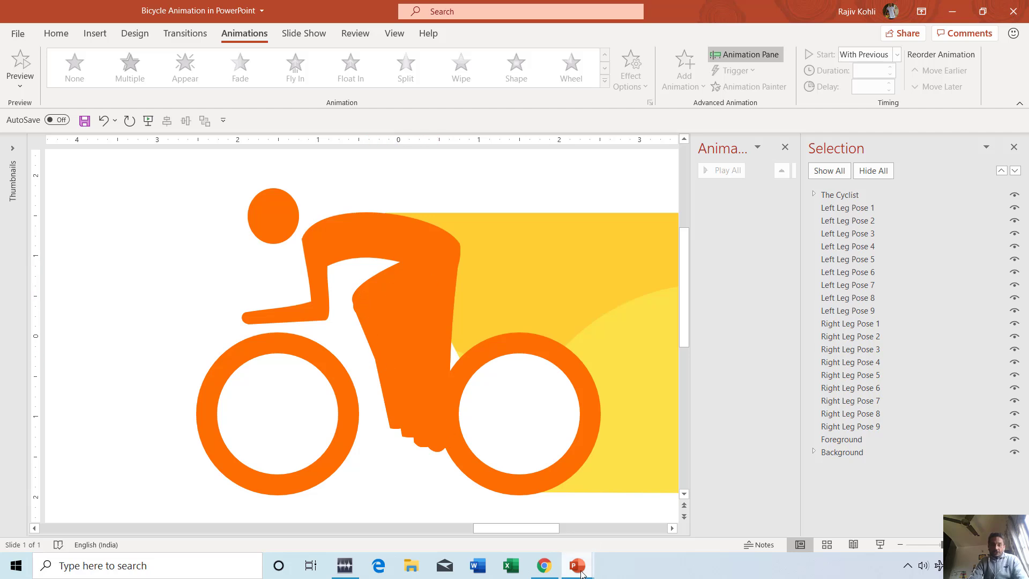
Switch to the Cyclist Leg Poses presentation and pick Freeform: Shape from Insert > Shapes
mouse_move(568, 569)
click(512, 516)
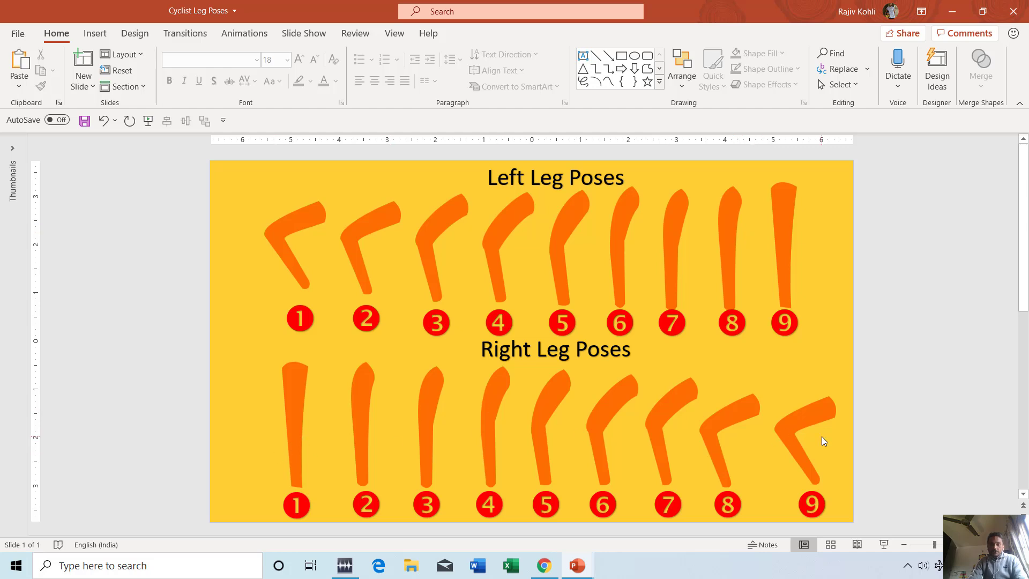
click(95, 33)
click(231, 70)
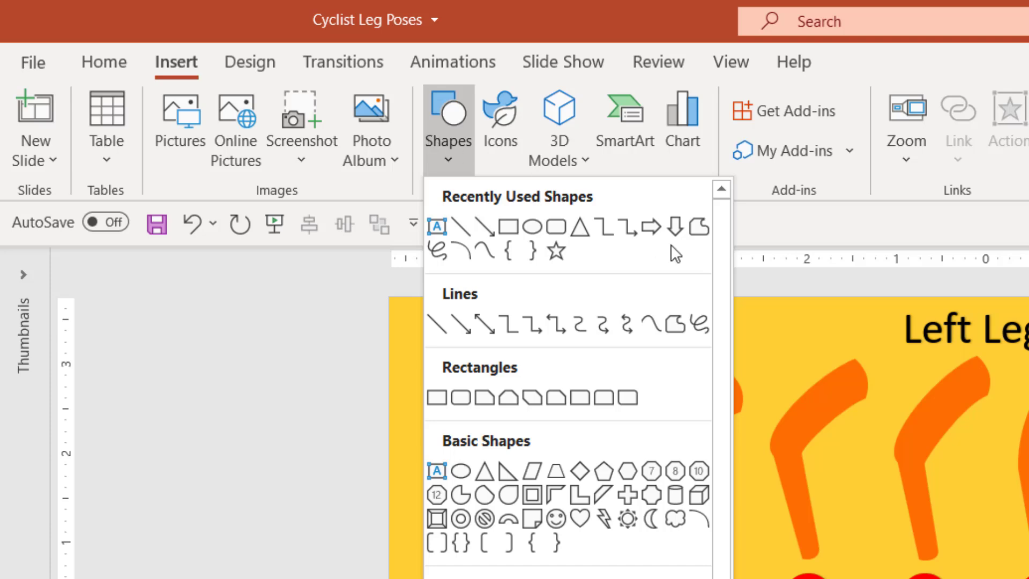
click(698, 230)
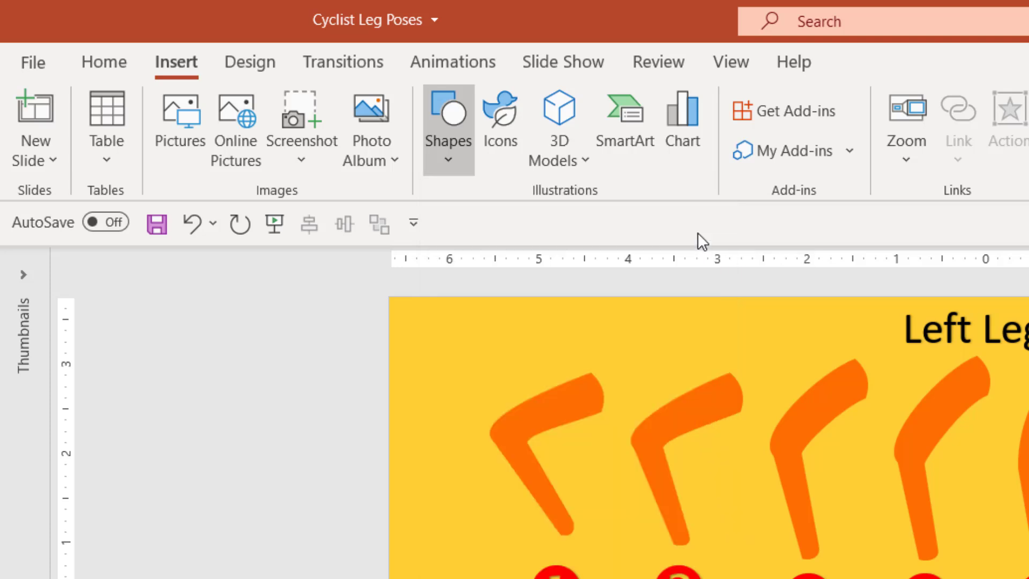
Trace a six-corner freeform bent-leg outline beside the first left-leg pose and close it at its start point
click(457, 363)
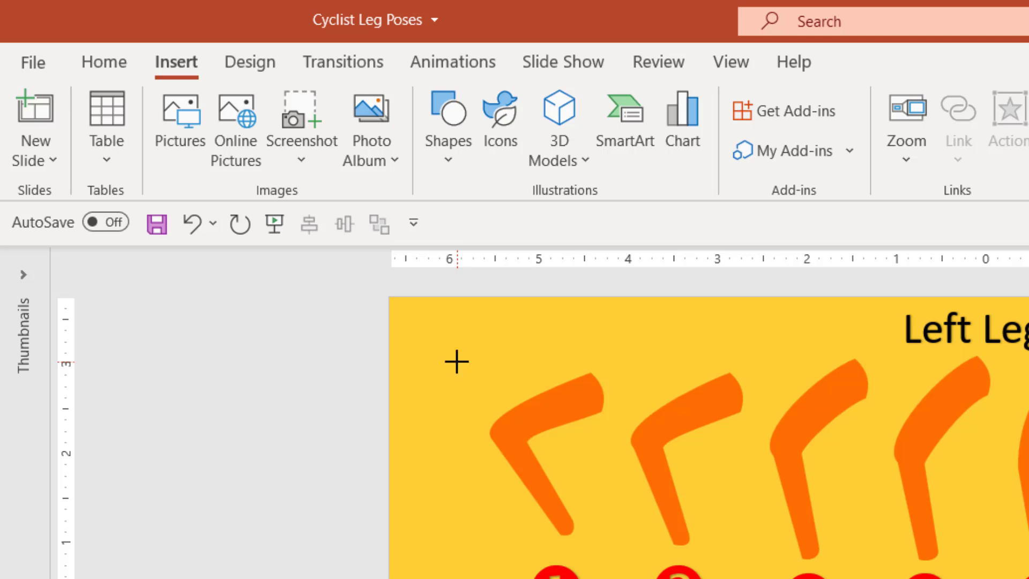
click(403, 406)
click(477, 537)
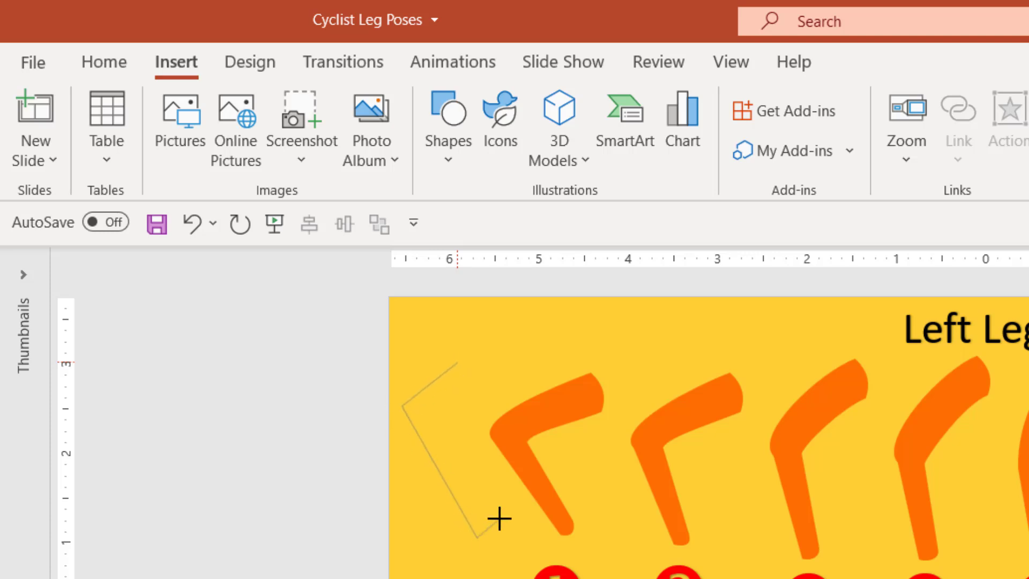
click(499, 518)
click(442, 424)
click(485, 385)
click(459, 364)
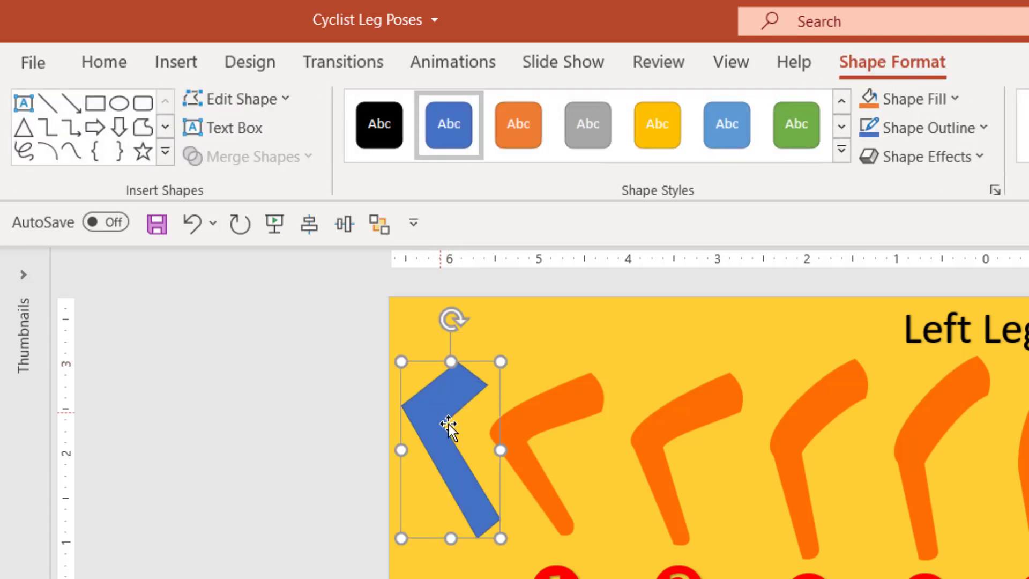
Edit the blue leg's points, dragging the inner knee corner to round it
click(245, 96)
click(279, 171)
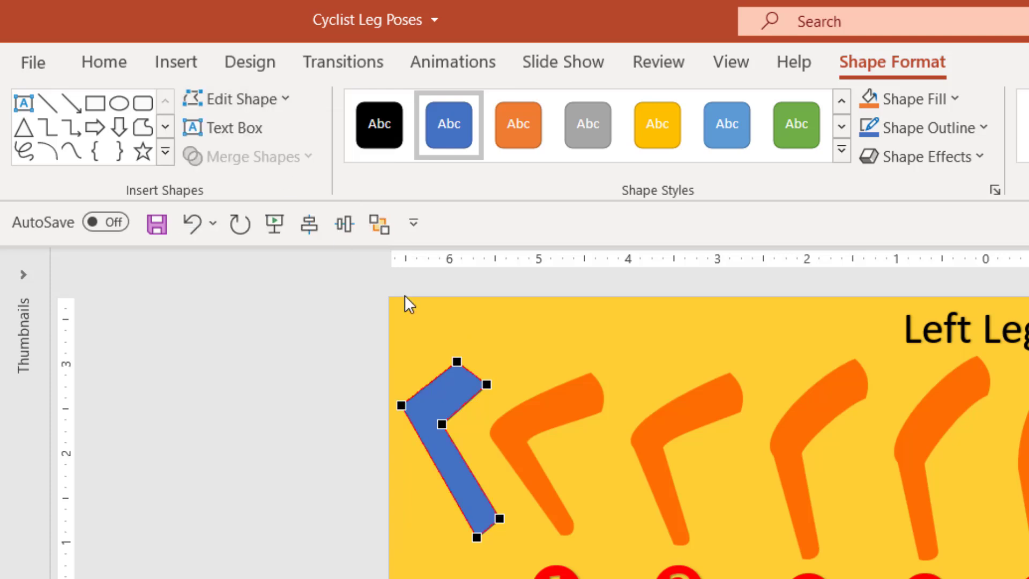
click(440, 422)
drag(457, 410, 484, 387)
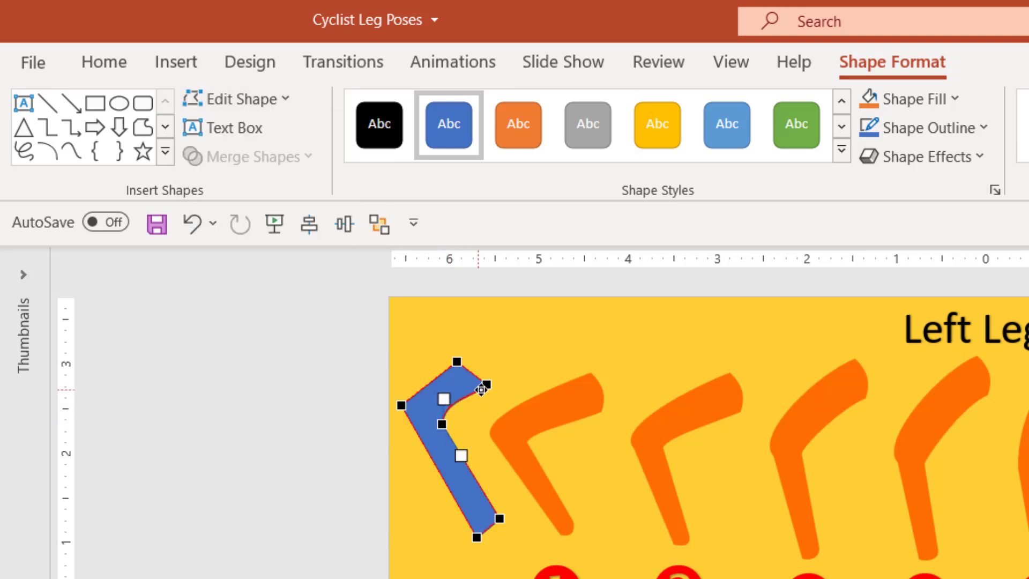
click(487, 390)
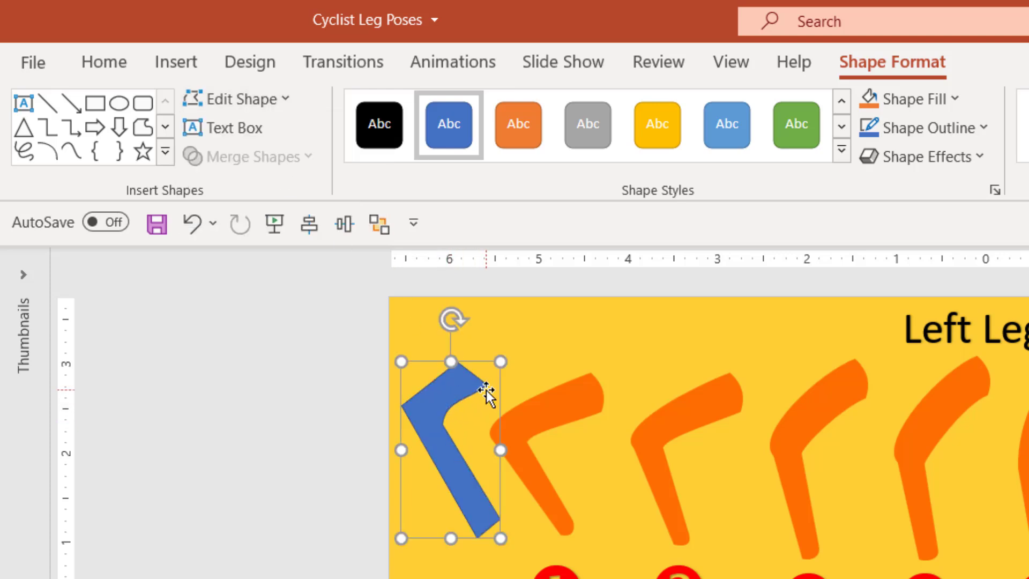
Delete the inner knee point, add a right-edge point pulled inward, then undo and select the first orange leg
click(246, 108)
click(243, 171)
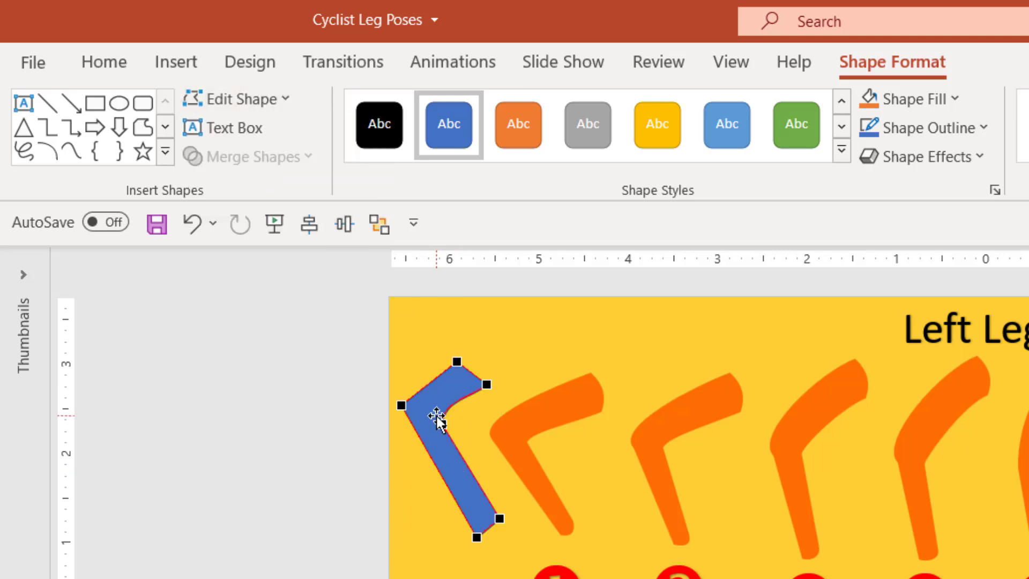
right_click(444, 425)
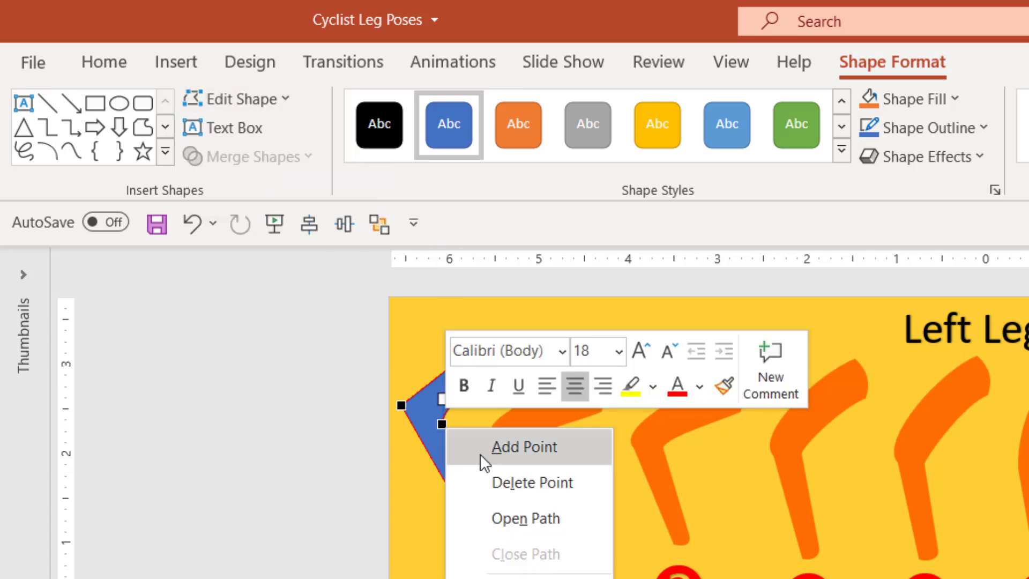
click(515, 484)
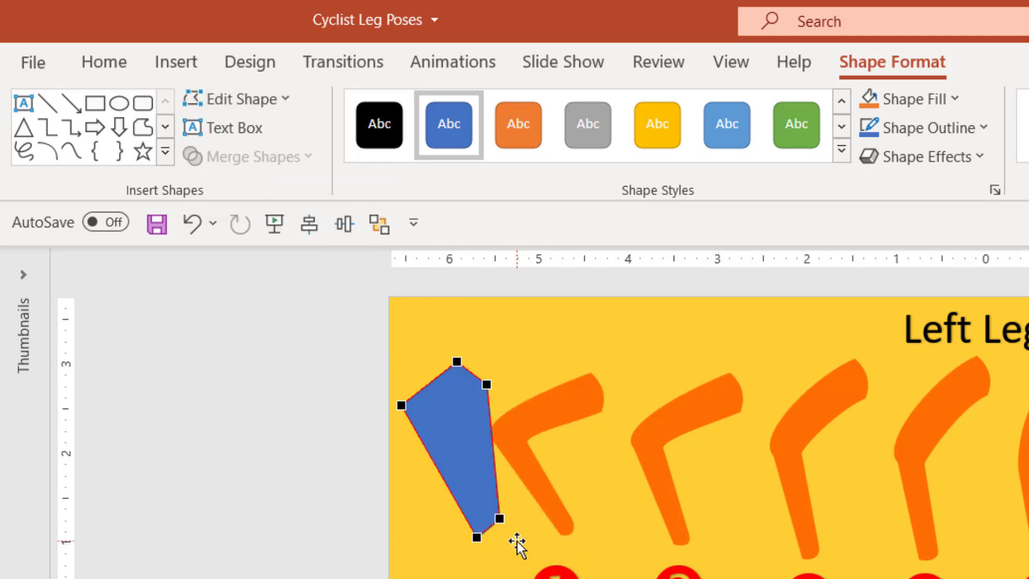
right_click(492, 452)
click(517, 469)
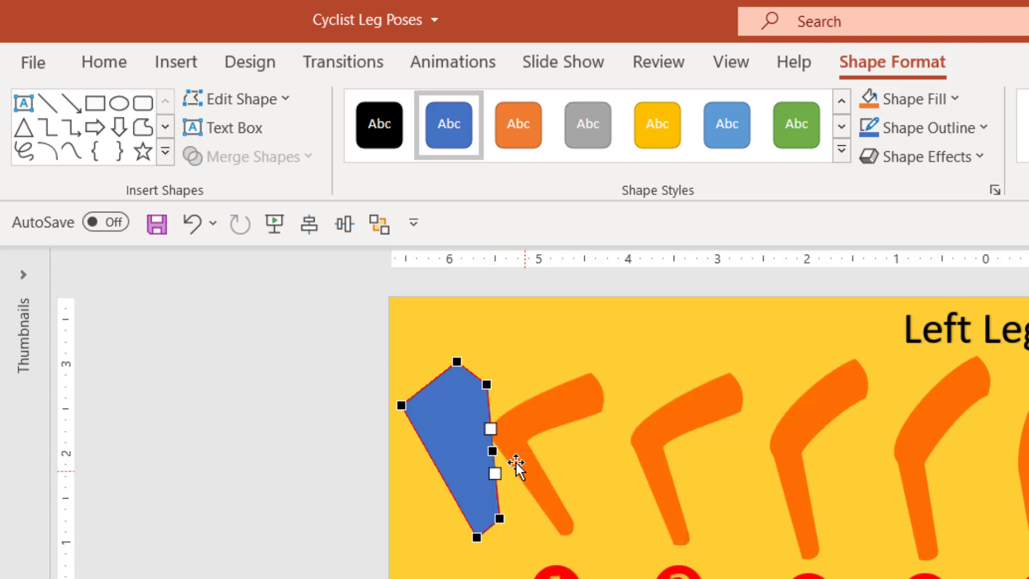
drag(493, 456, 452, 431)
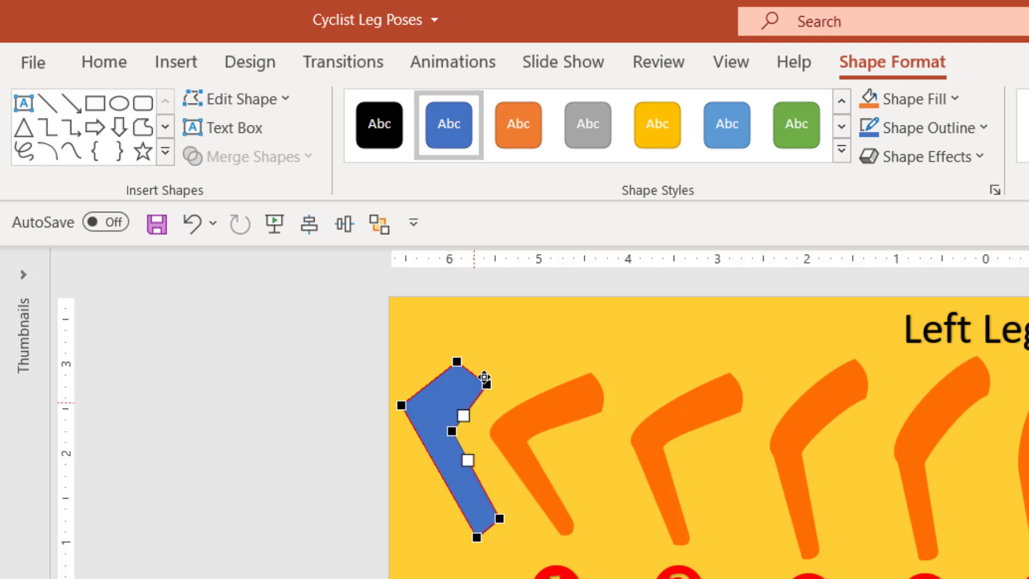
click(498, 519)
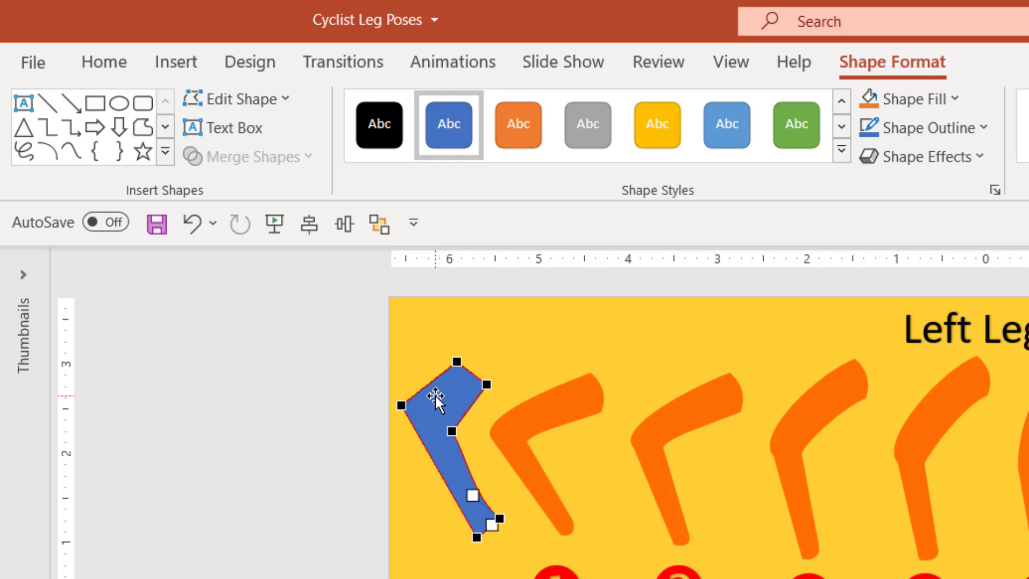
key(ctrl+z)
click(544, 417)
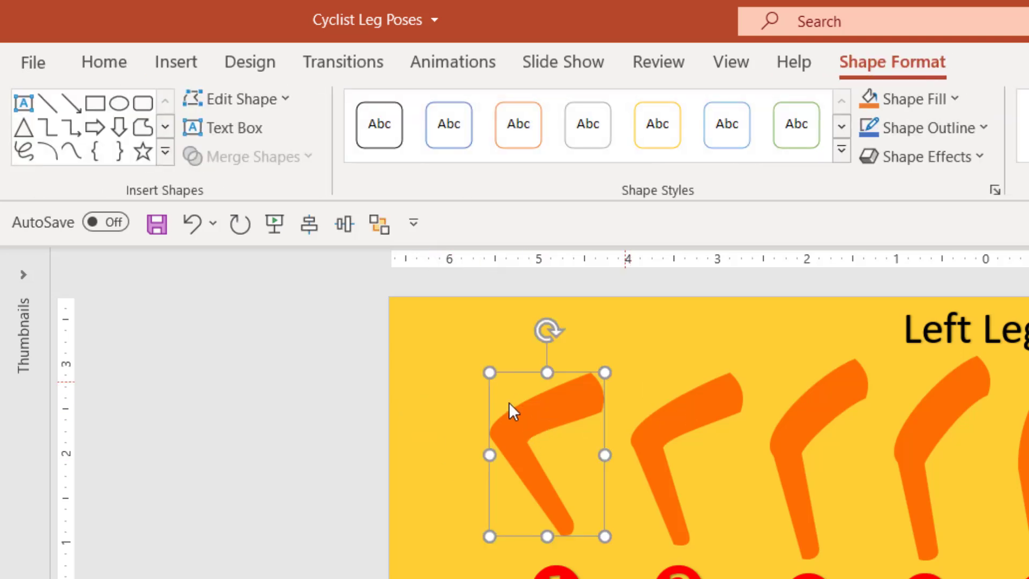
Show the Animation Pane listing the leg poses' Flash Once effects and pick up the Animation Painter
click(453, 62)
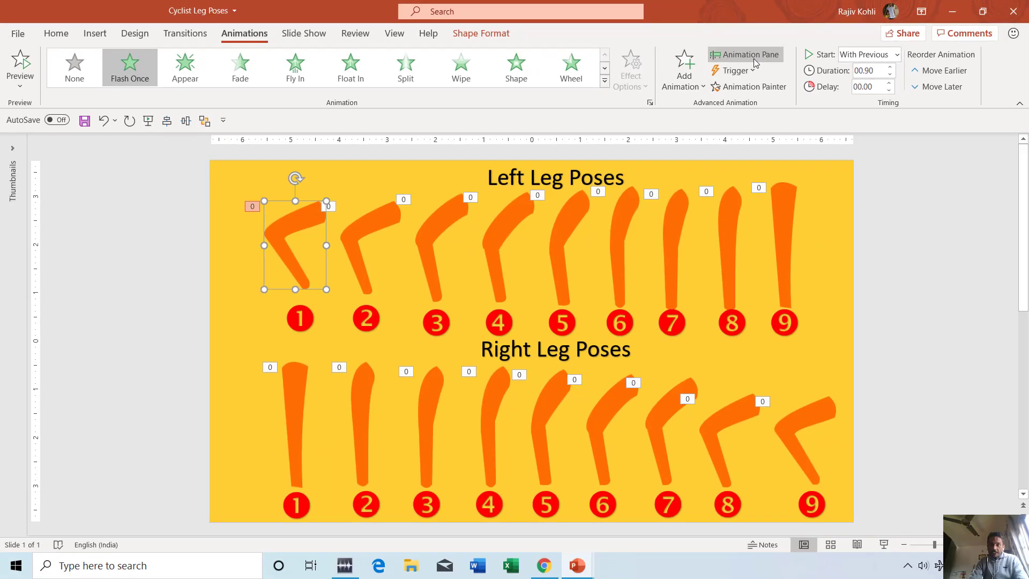
click(753, 59)
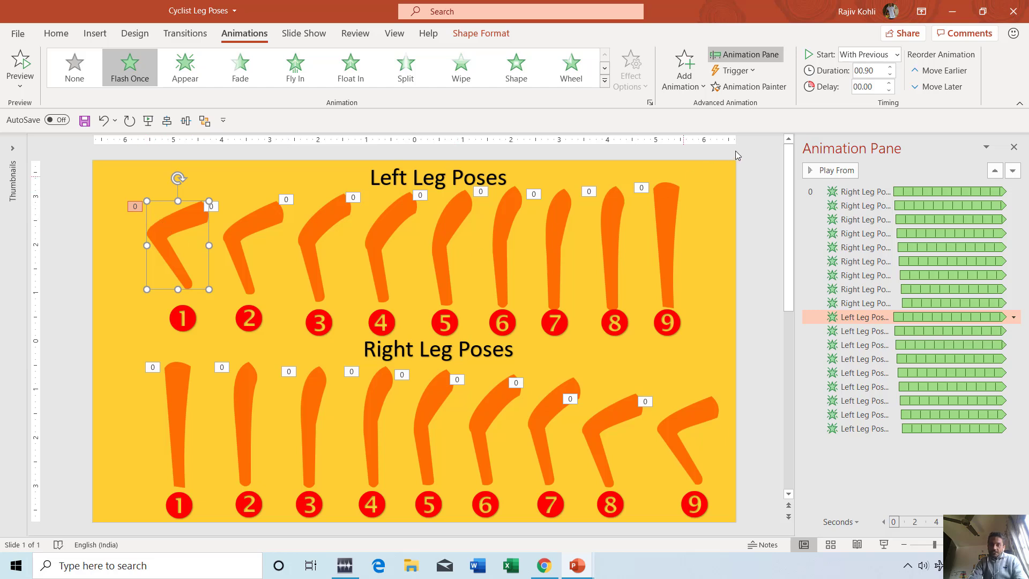
click(761, 88)
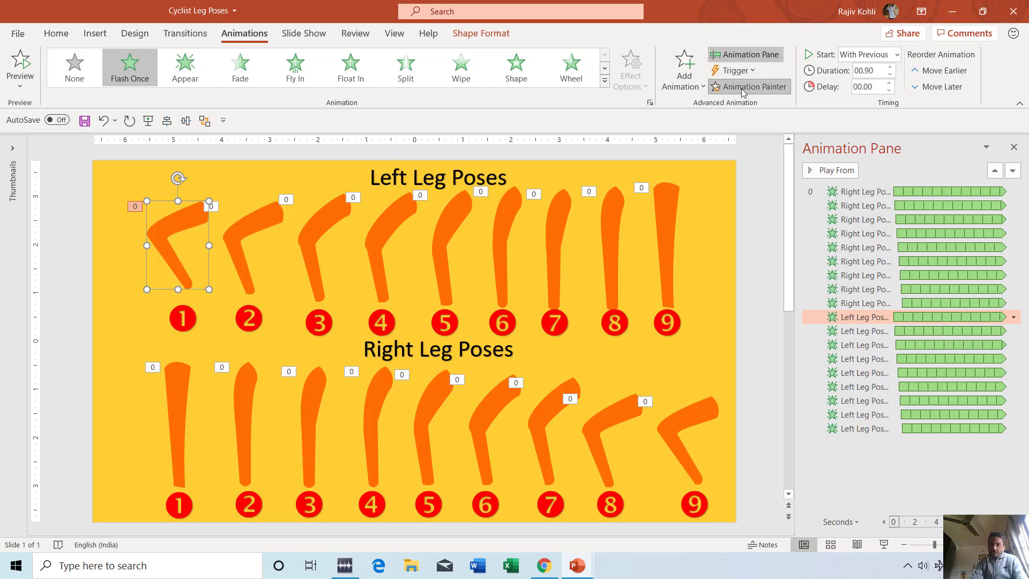
Apply the copied Flash Once animation and play the leg poses slide as a slide show
mouse_move(577, 565)
click(641, 525)
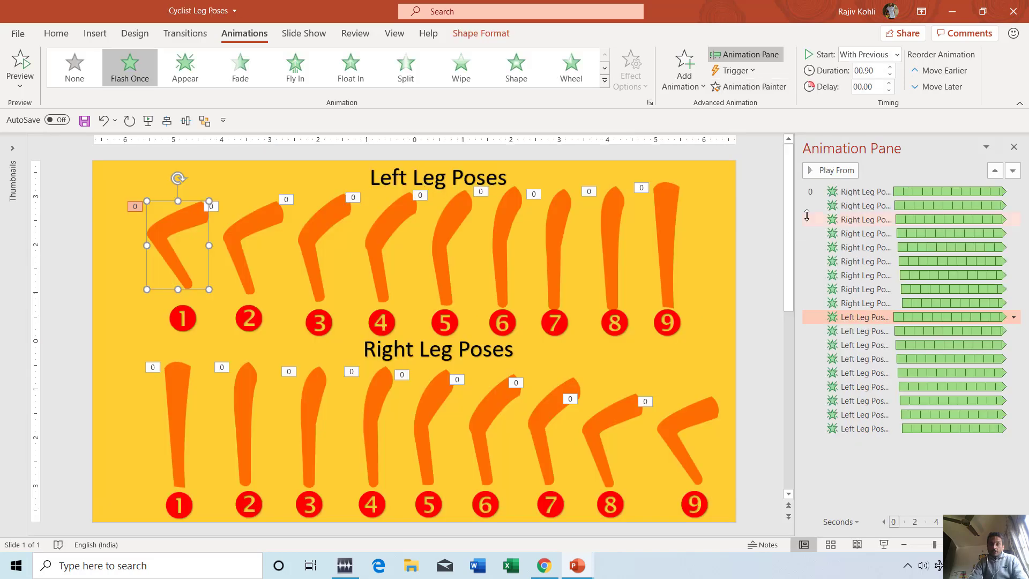
click(885, 544)
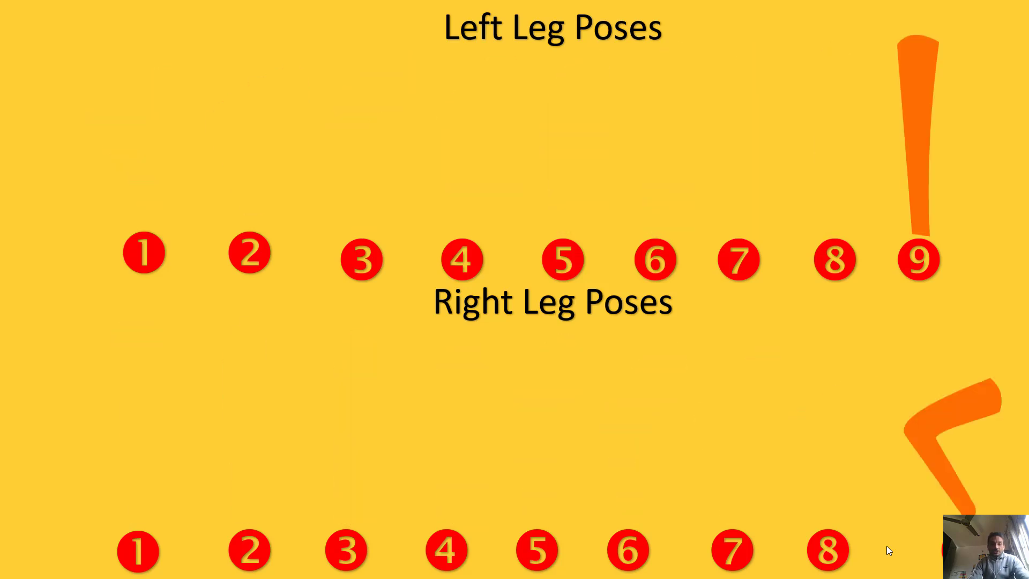
End the leg-poses slide show and switch to the Flash Once article in Chrome
key(Escape)
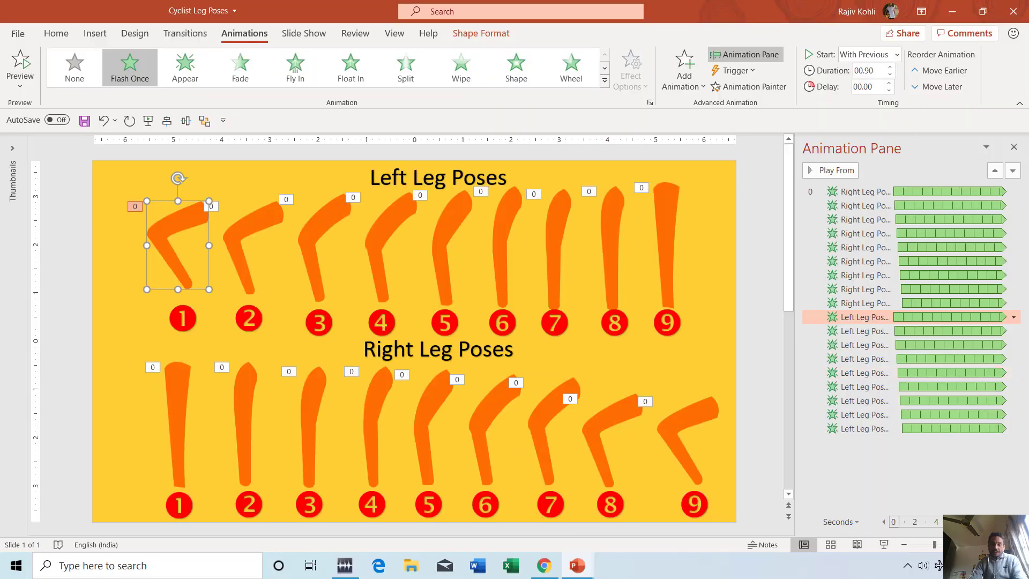
click(553, 574)
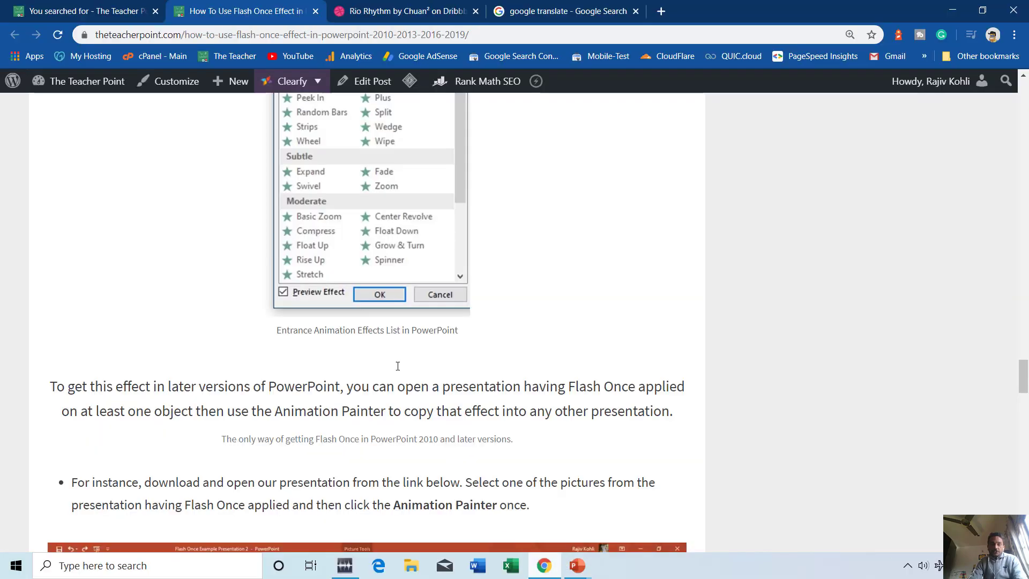
Scroll through The Teacher Point flash once search results, then return to the PowerPoint presentation
click(90, 11)
scroll(369, 286, down, 5)
scroll(479, 223, down, 4)
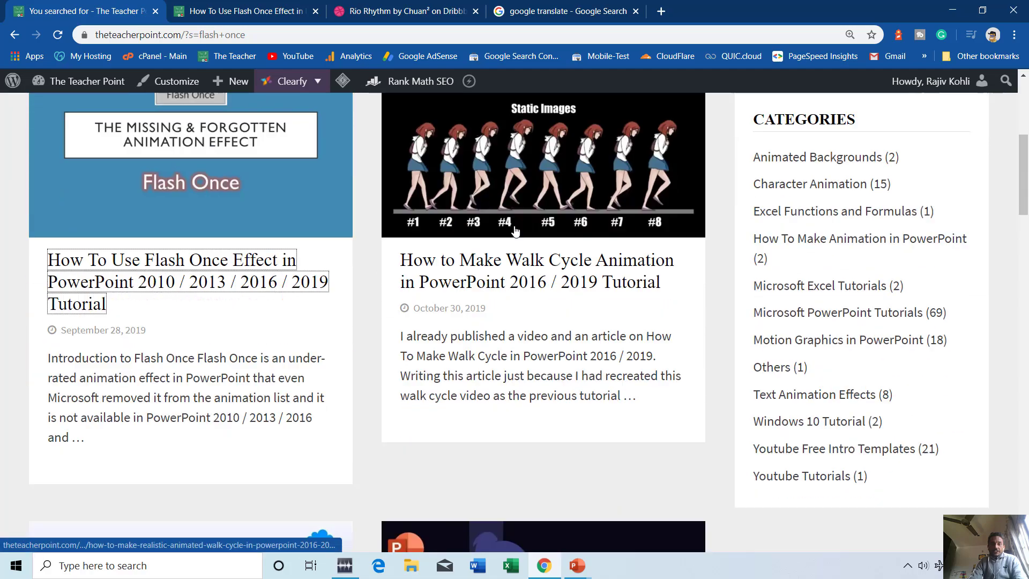
scroll(536, 179, up, 3)
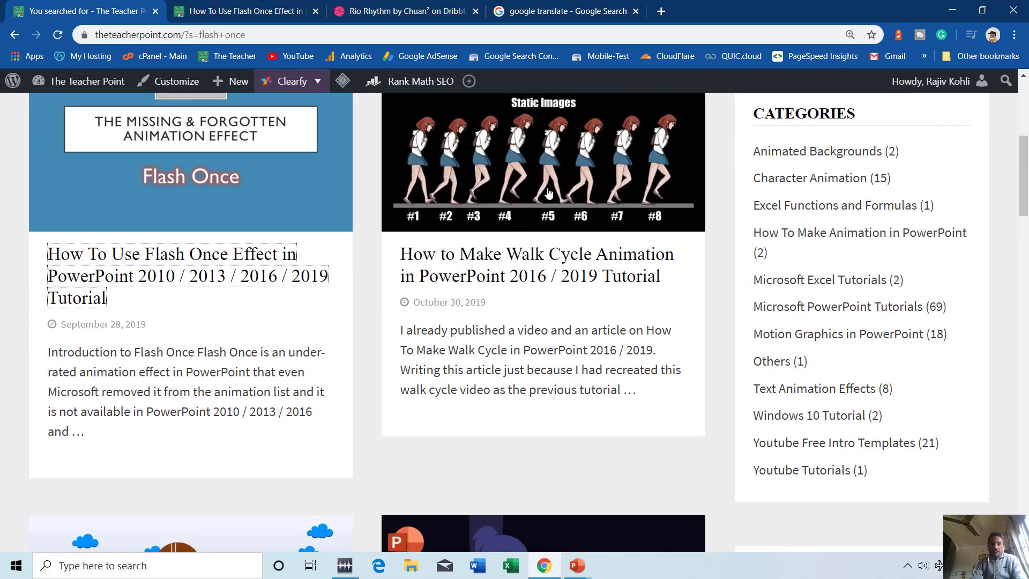
scroll(548, 193, down, 6)
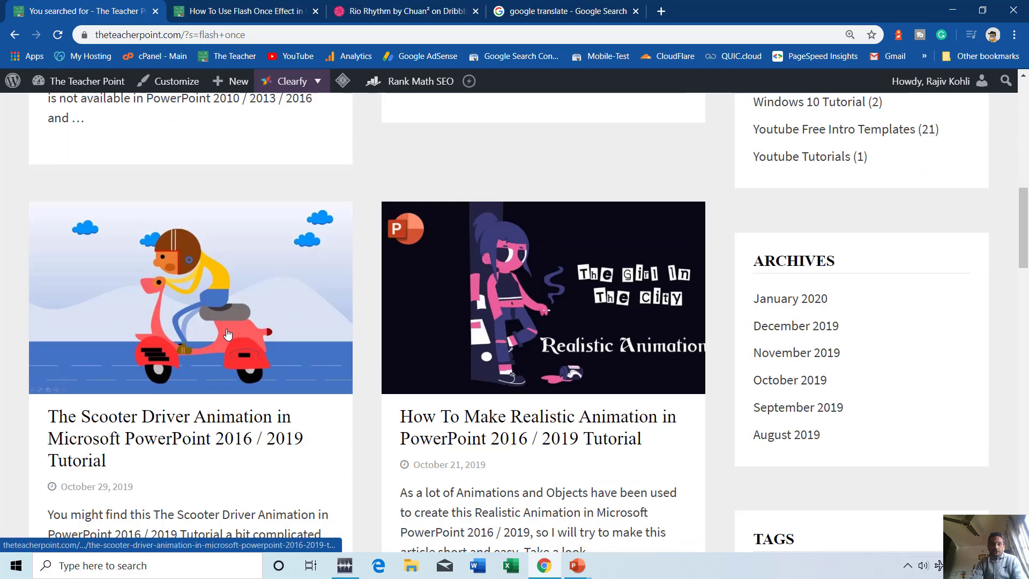
scroll(227, 333, down, 3)
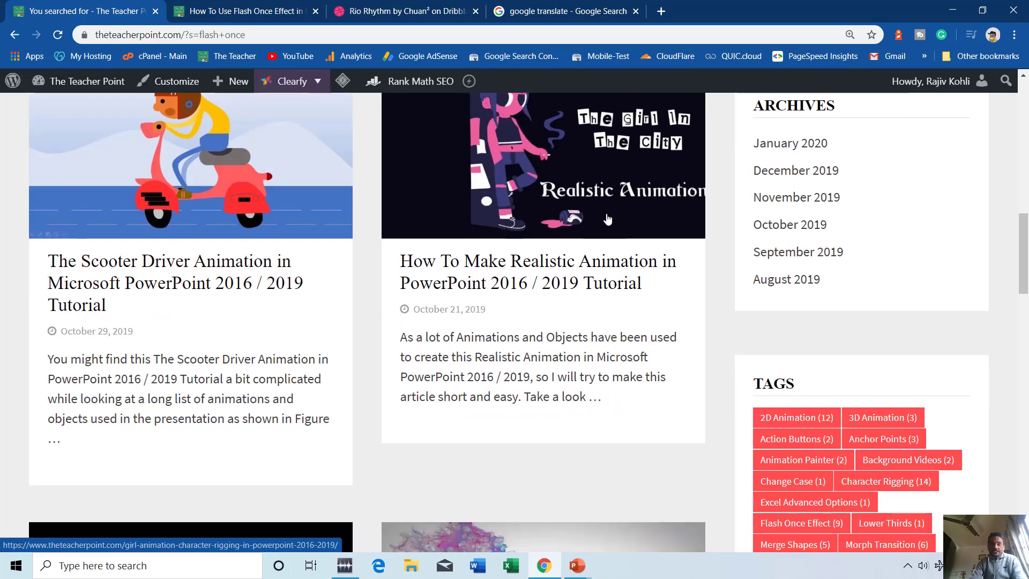
scroll(608, 219, down, 6)
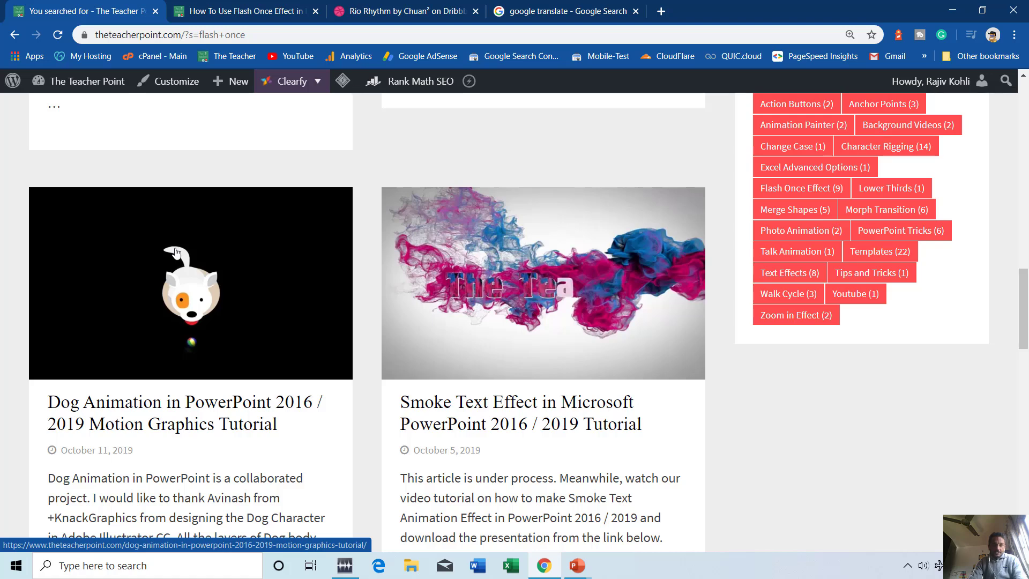
key(alt+Tab)
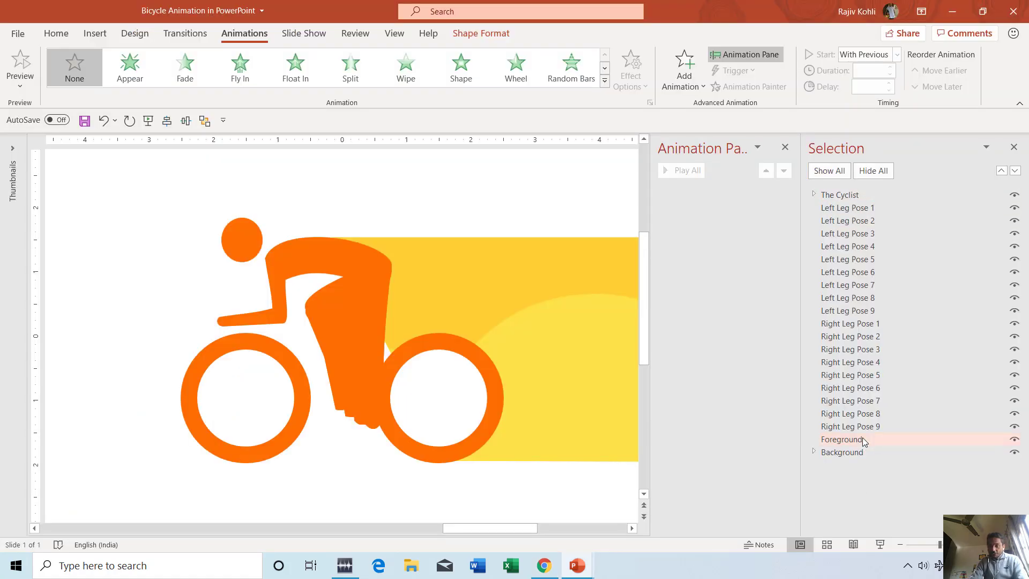
Hide all layers, re-show The Cyclist and Foreground, and select the Foreground shape
click(873, 171)
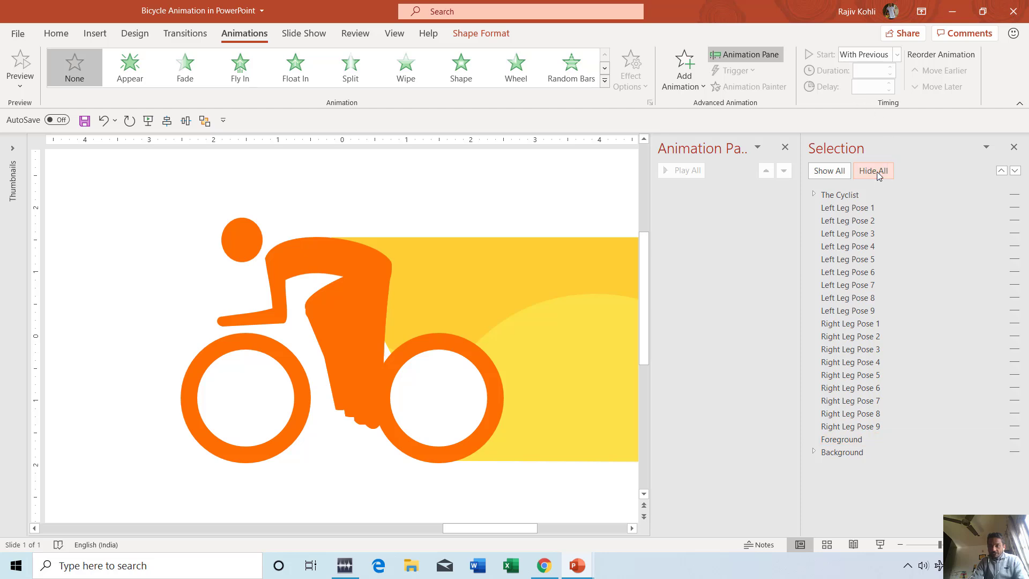
click(1015, 196)
ctrl+scroll(378, 237, down, 5)
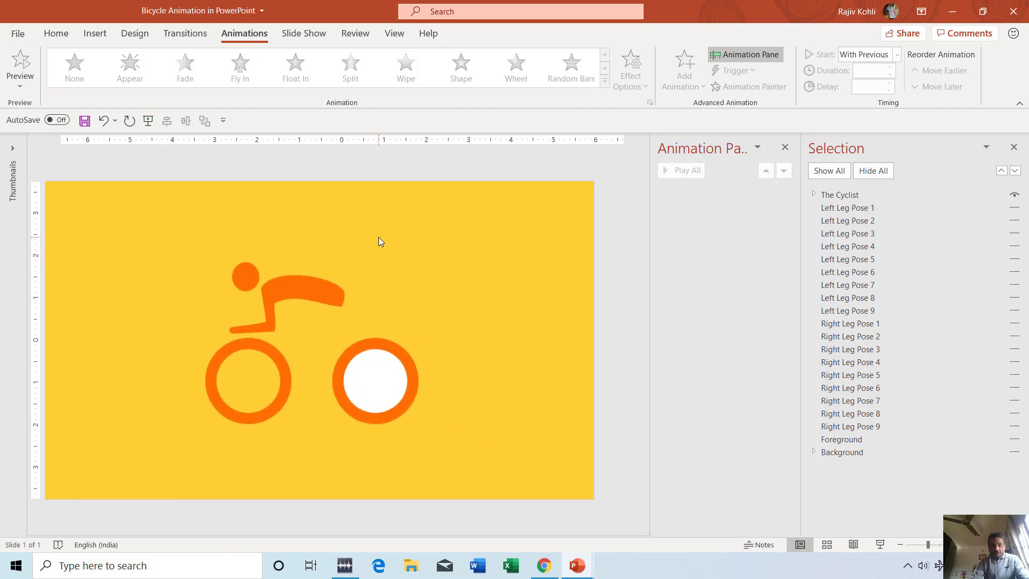
click(1014, 442)
click(242, 290)
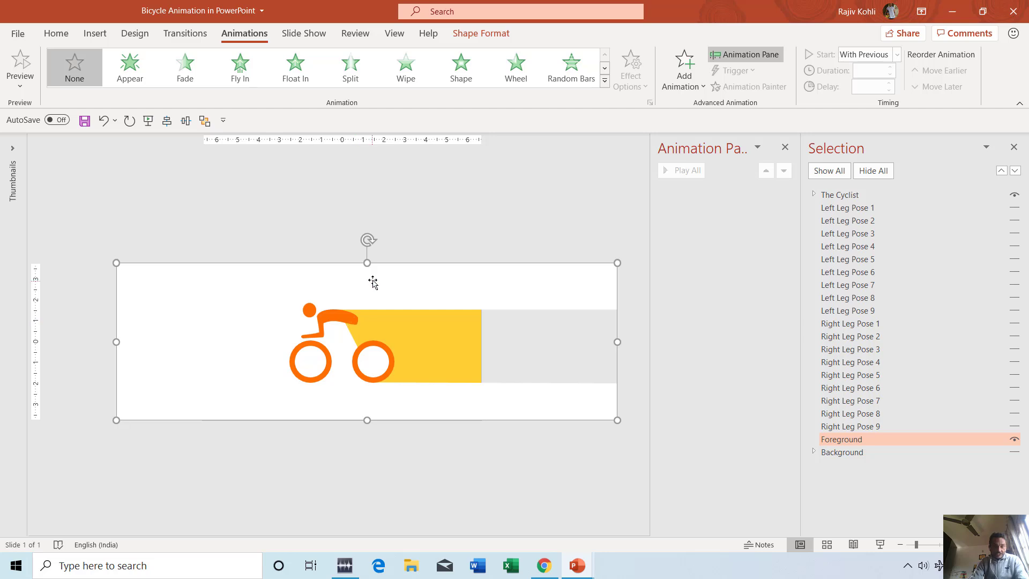
mouse_move(372, 290)
mouse_down()
mouse_move(376, 373)
mouse_move(375, 276)
mouse_up()
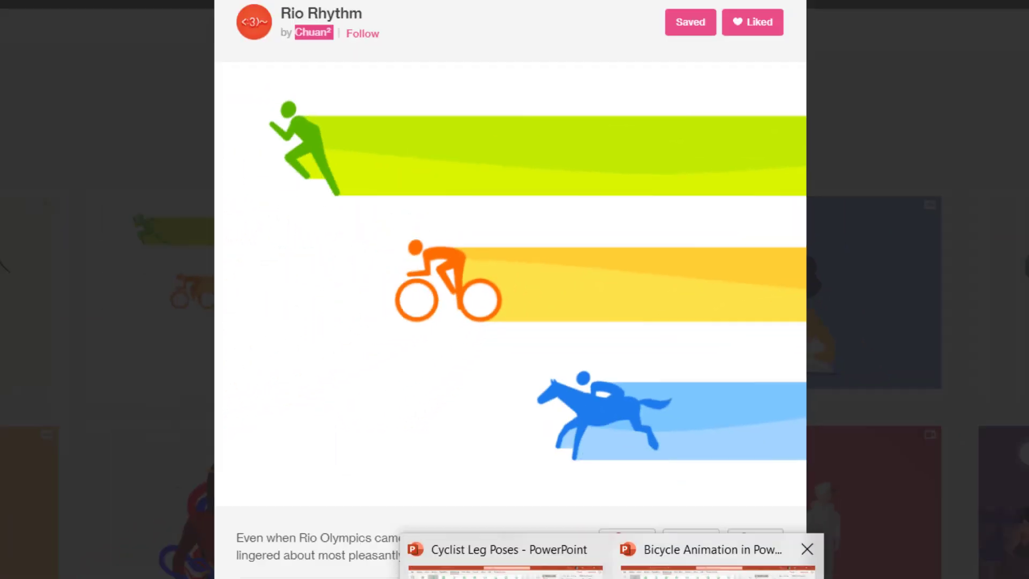
click(609, 523)
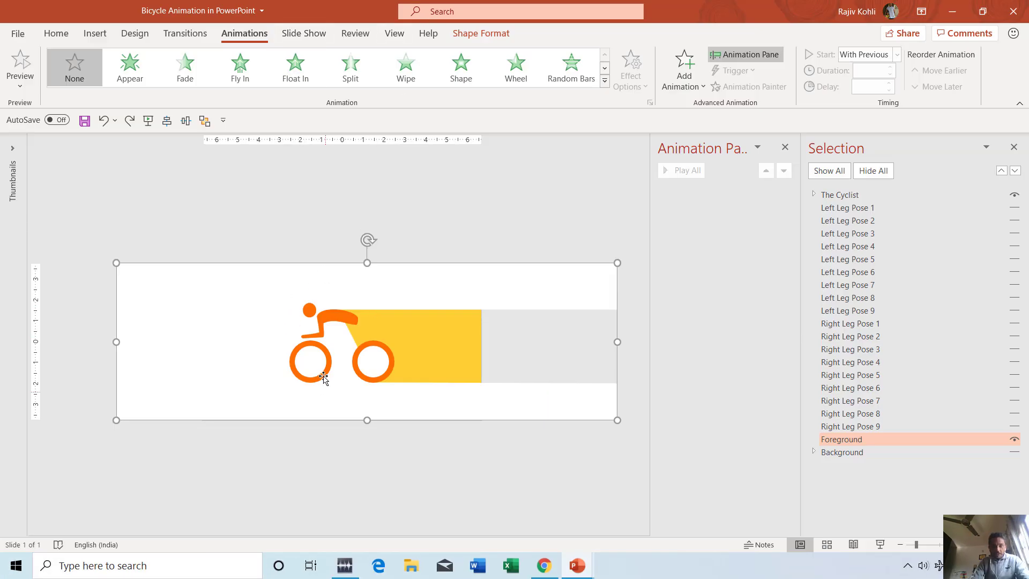
click(316, 318)
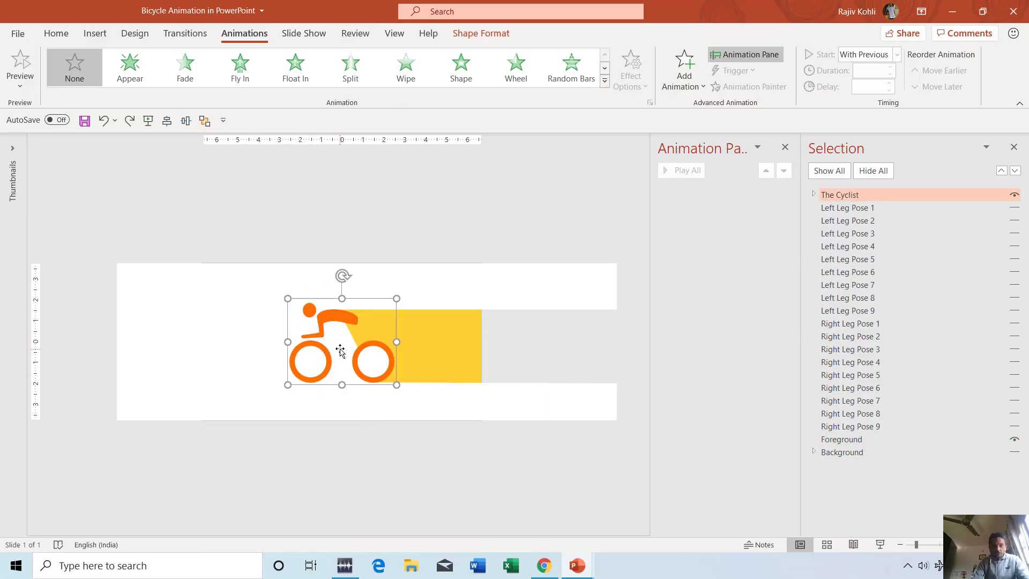
Add a Left line motion path to The Cyclist and drag its start point to shorten it
click(688, 82)
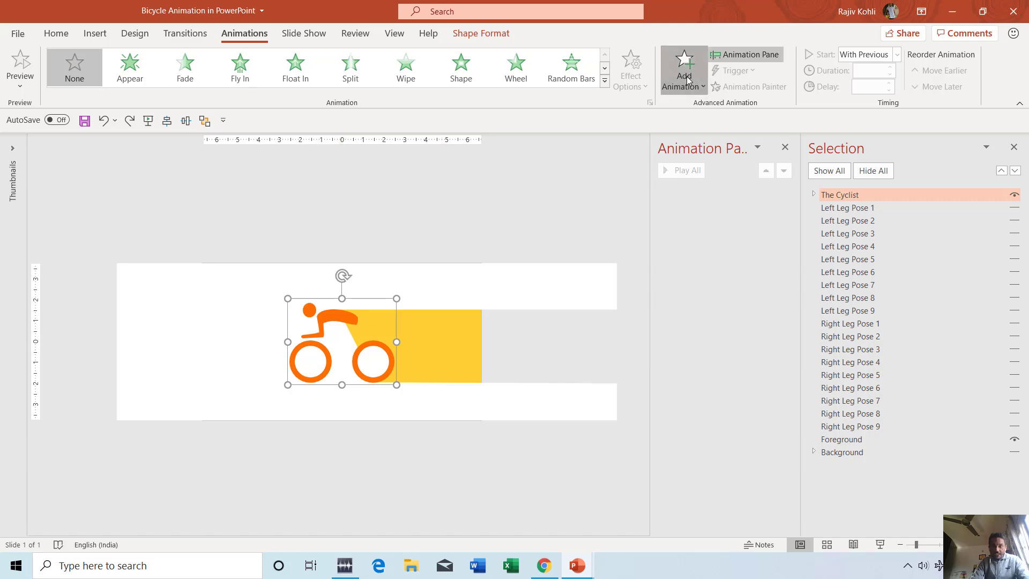
click(739, 514)
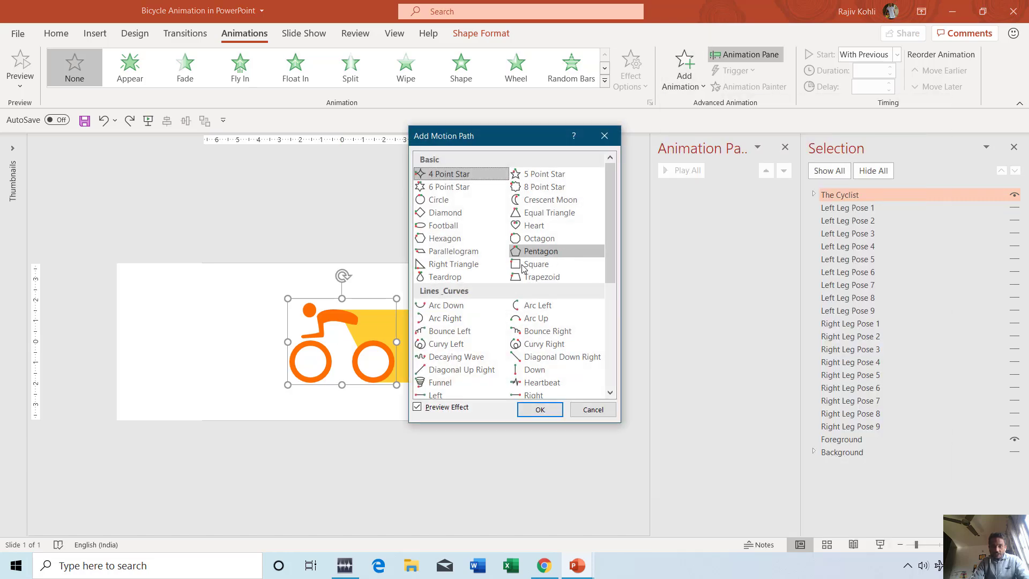
scroll(469, 354, down, 2)
click(457, 319)
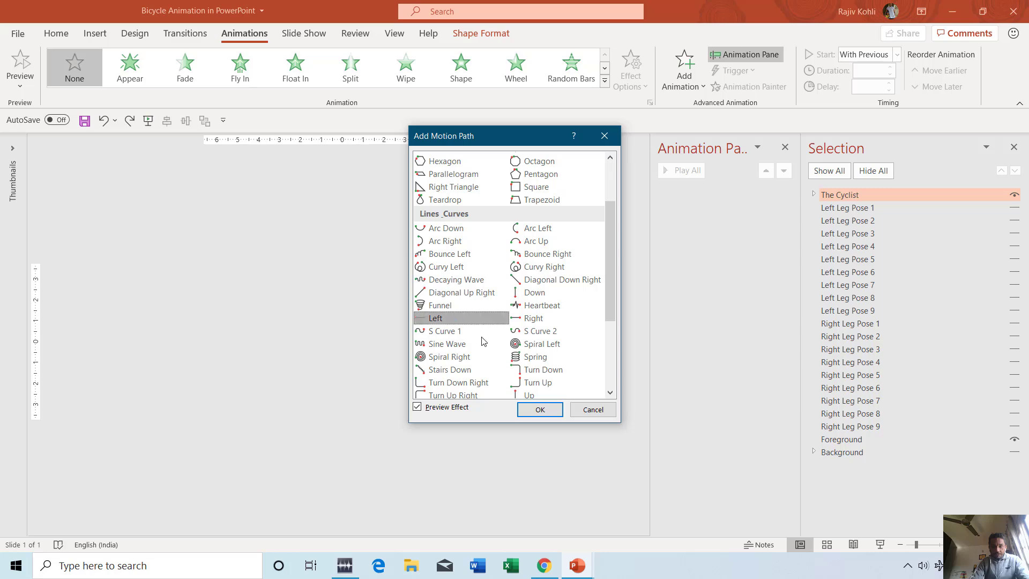
click(536, 410)
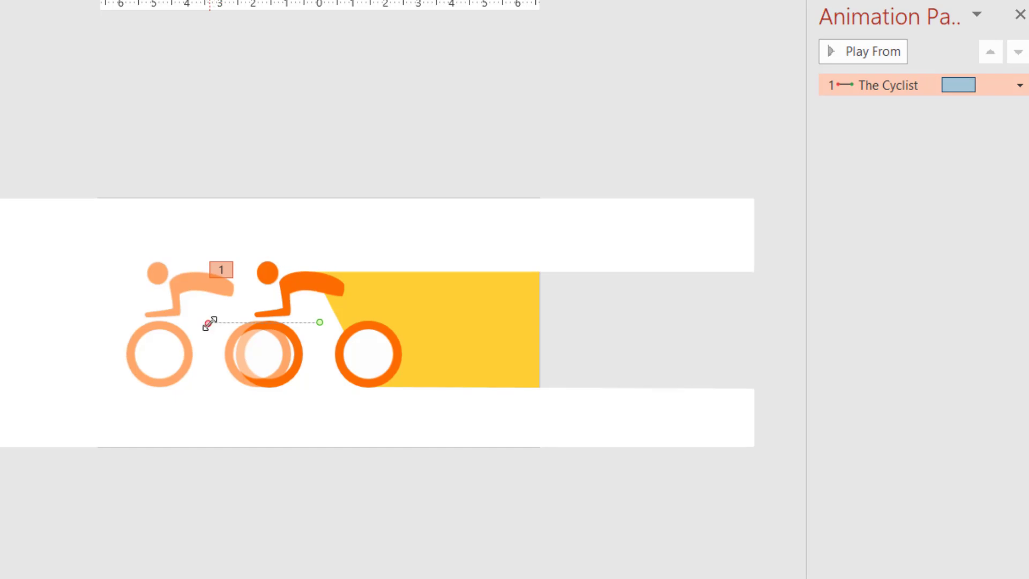
drag(209, 323, 267, 324)
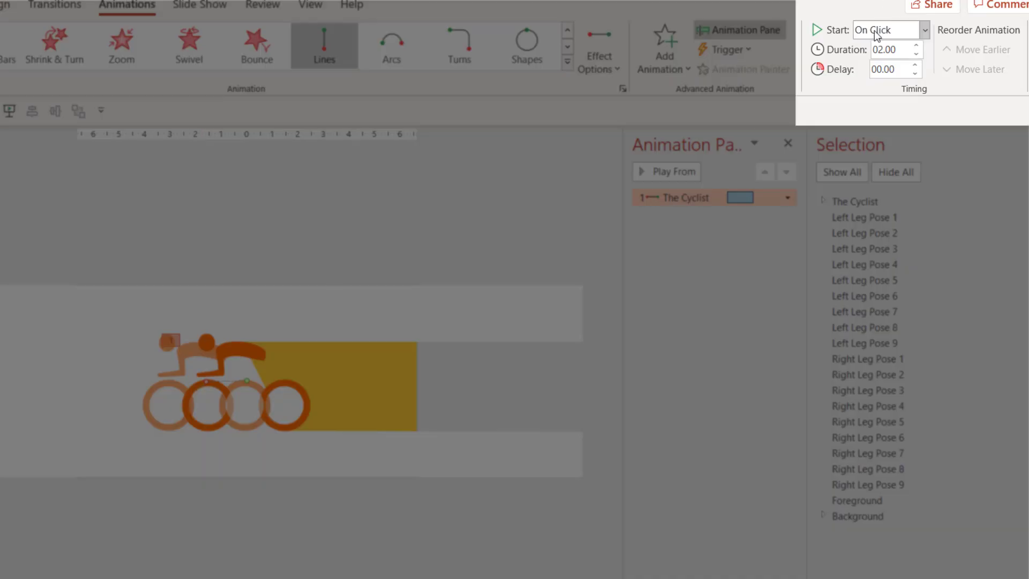
Set the cyclist's motion to start With Previous with a 1.5-second duration
click(877, 33)
click(880, 70)
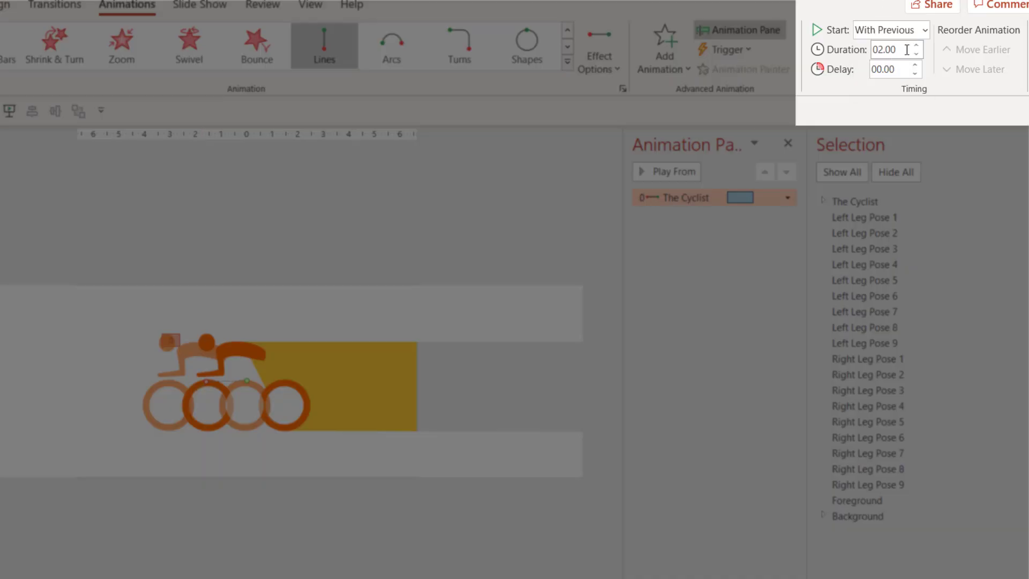
click(915, 55)
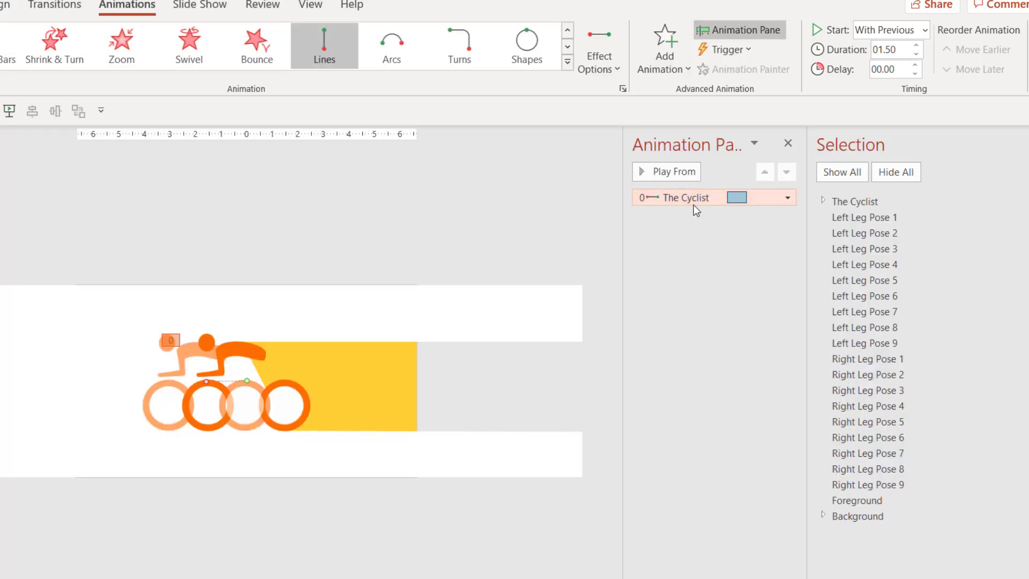
Set the motion's timing to repeat Until End of Slide
double_click(692, 197)
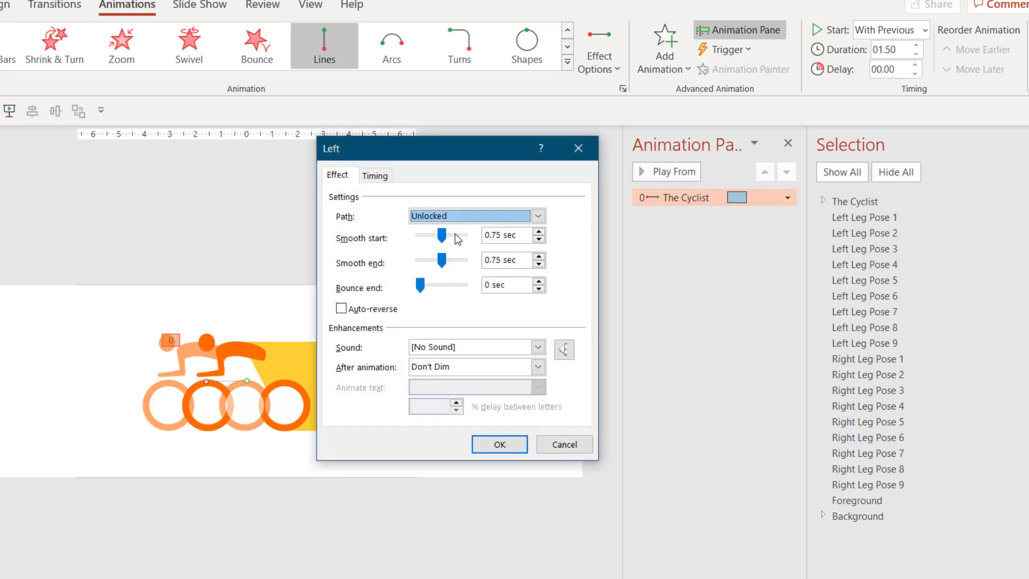
click(365, 311)
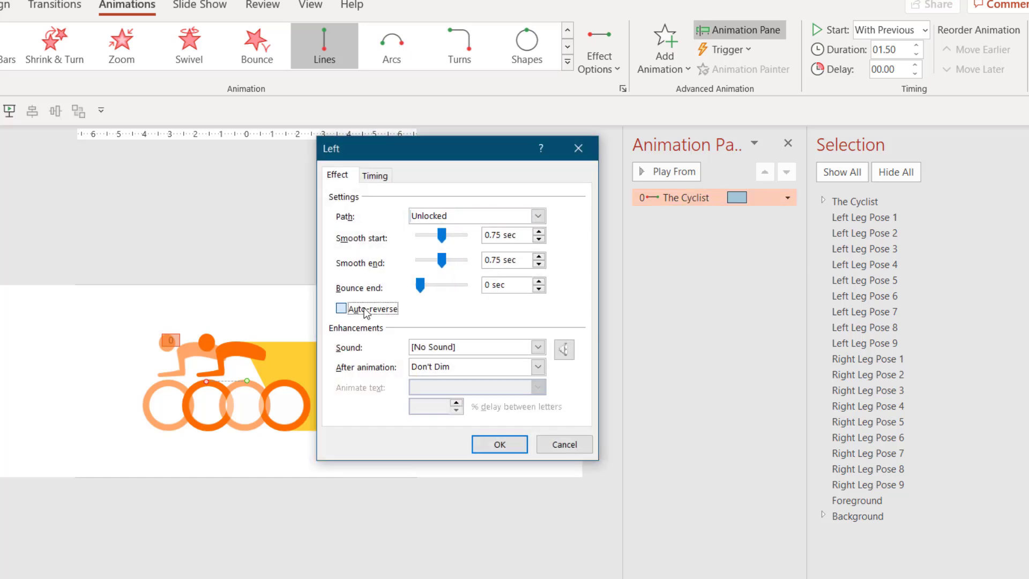
click(375, 176)
click(496, 257)
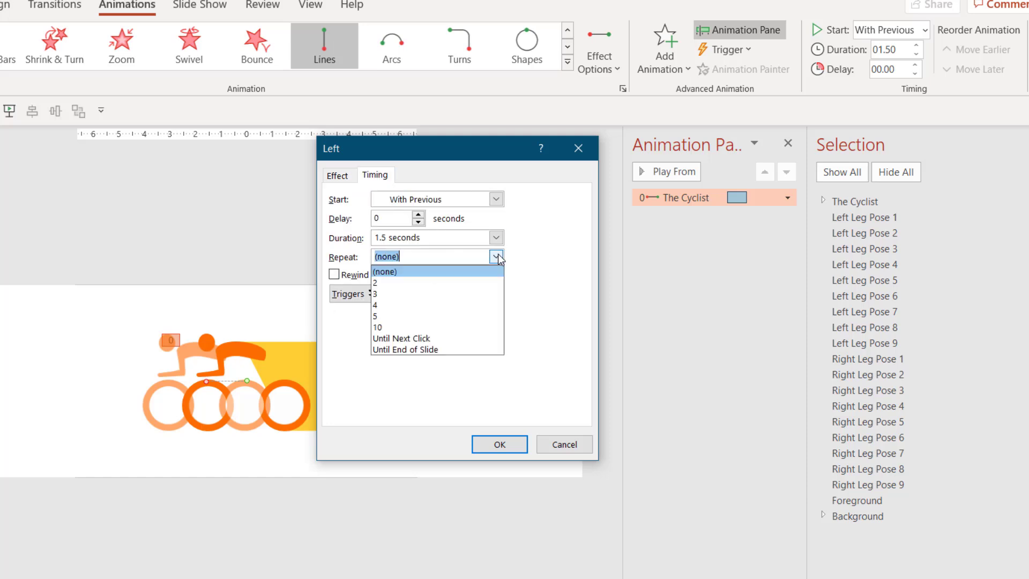
click(441, 349)
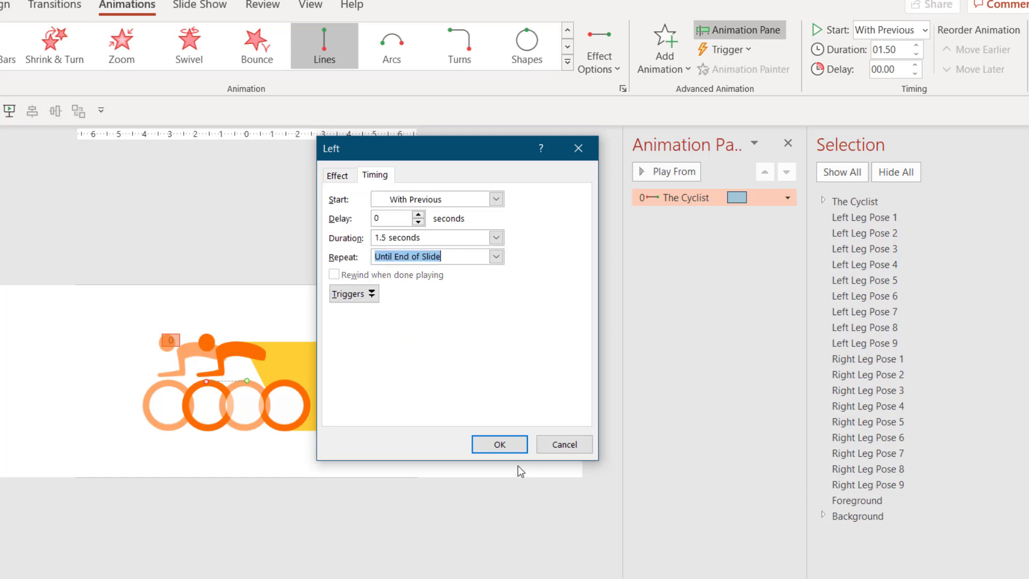
click(494, 440)
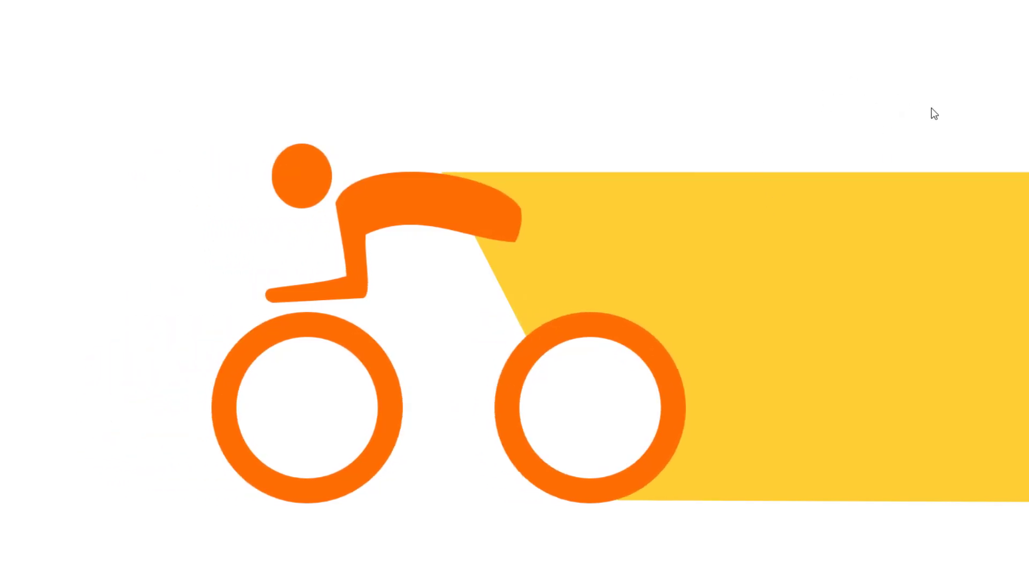
Copy The Cyclist's looping motion onto the Foreground with Animation Painter and preview it with Shift+F5
key(Escape)
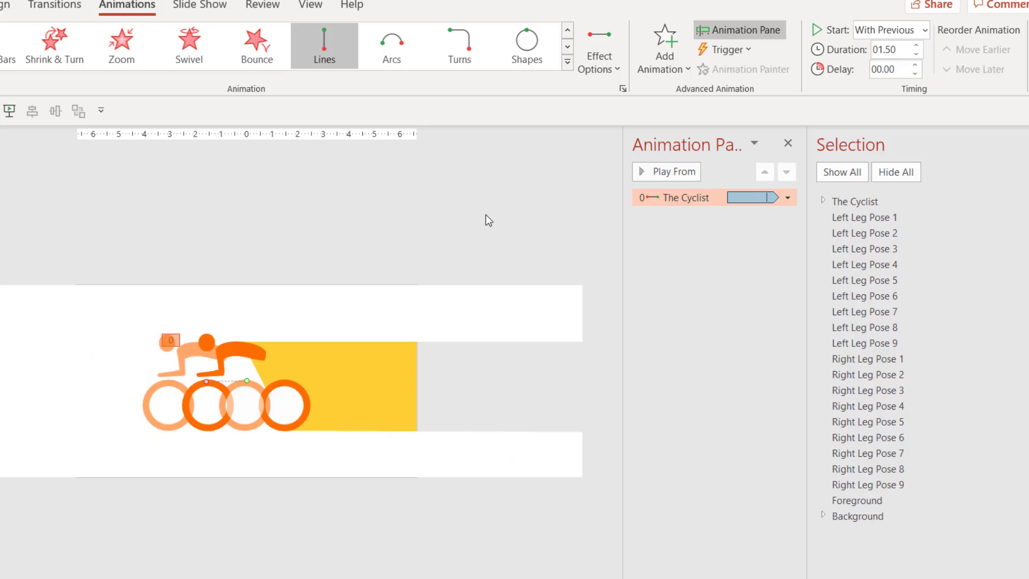
click(239, 344)
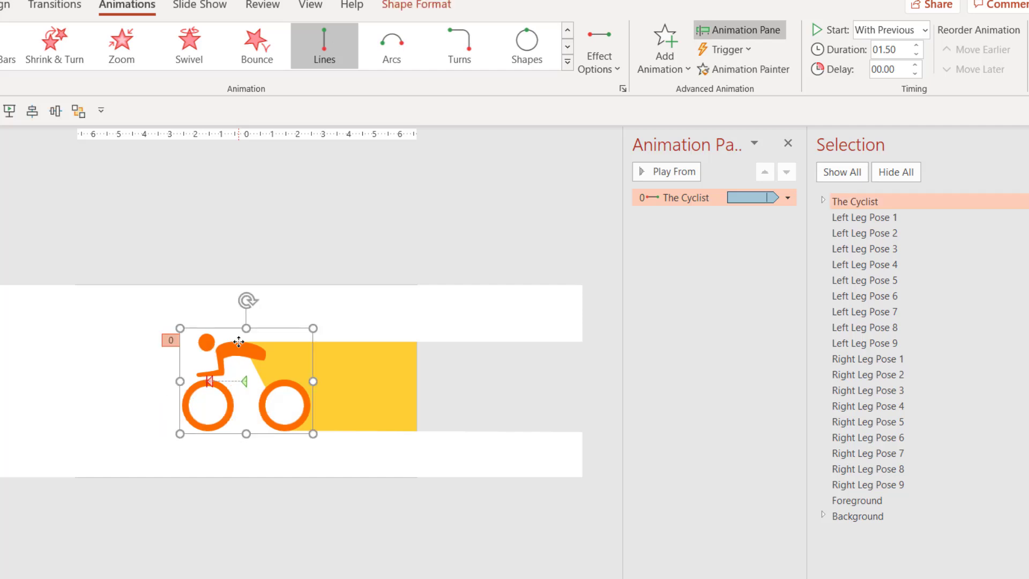
click(765, 70)
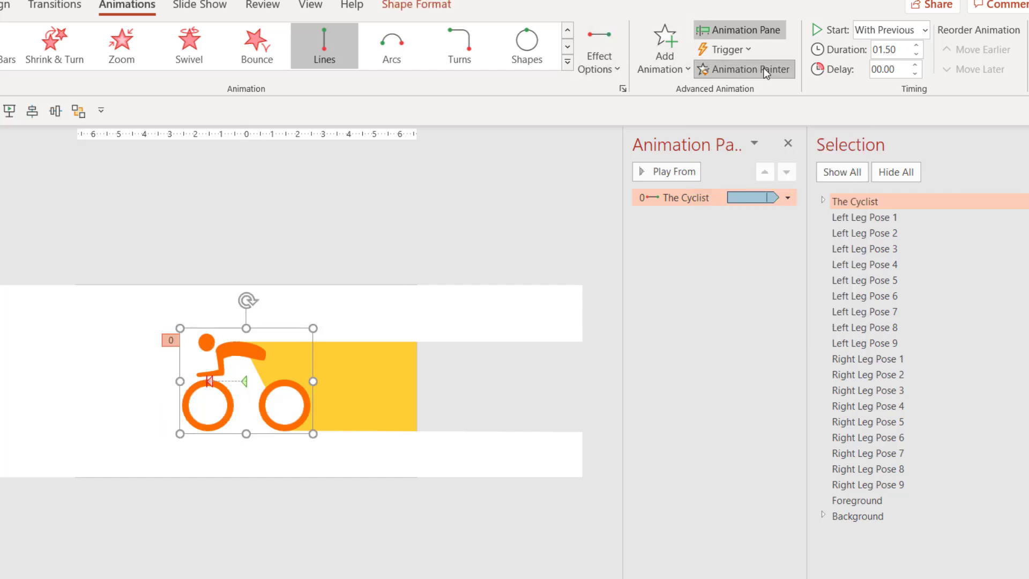
click(364, 307)
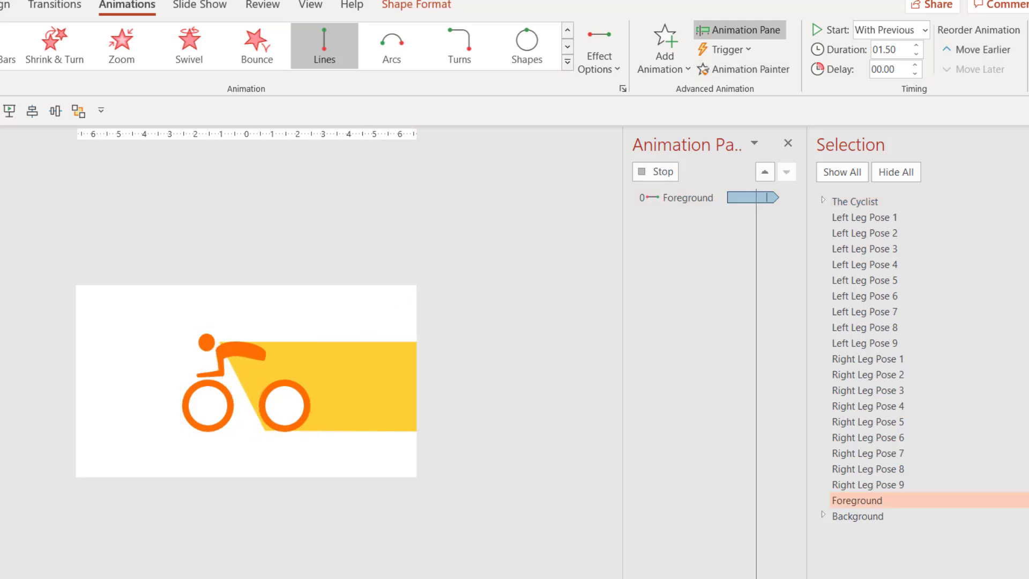
key(shift+F5)
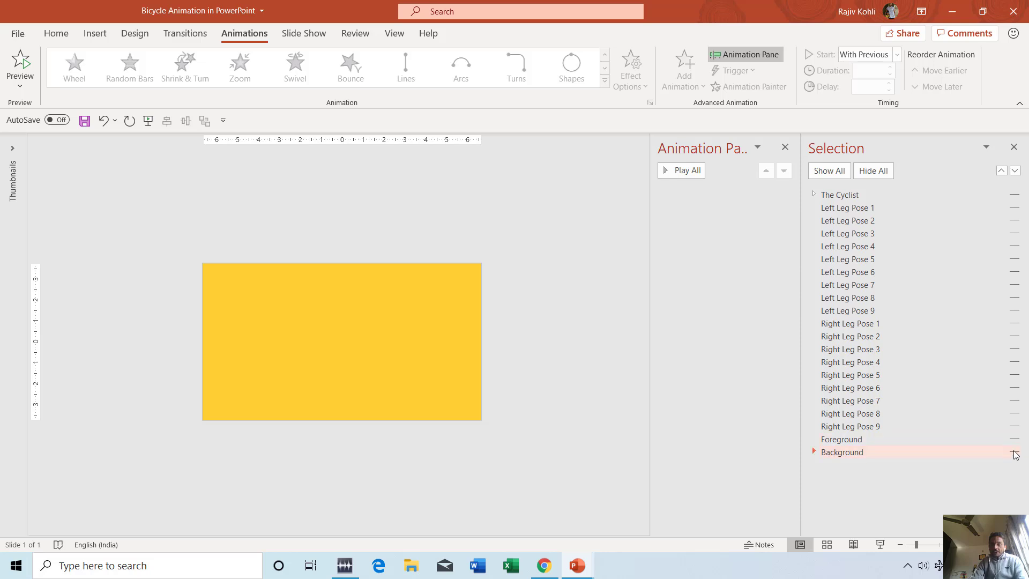
Reveal the Background, give it a Right line motion path, and drag the path's end point further right
click(1014, 453)
click(368, 363)
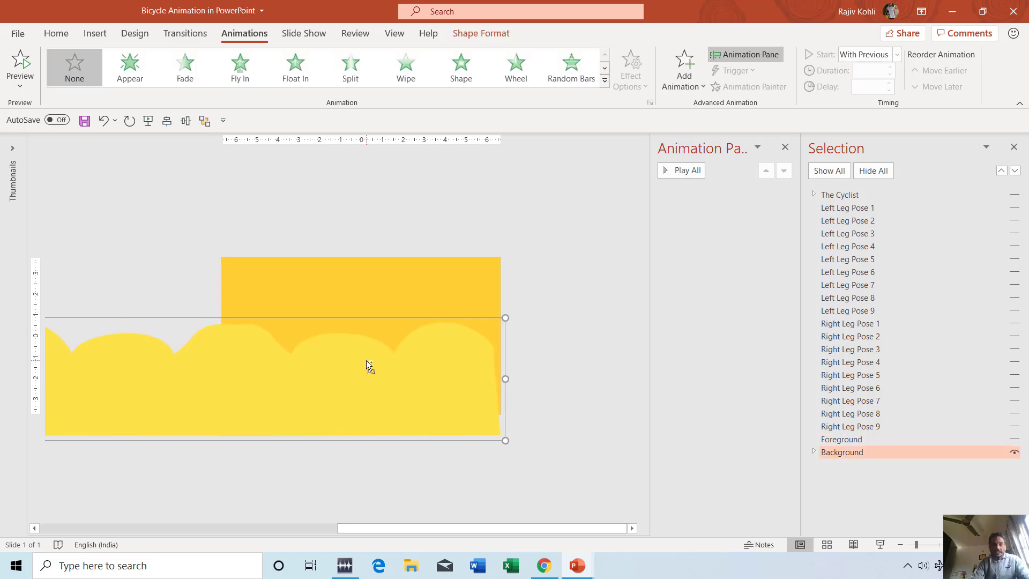
ctrl+scroll(368, 365, down, 5)
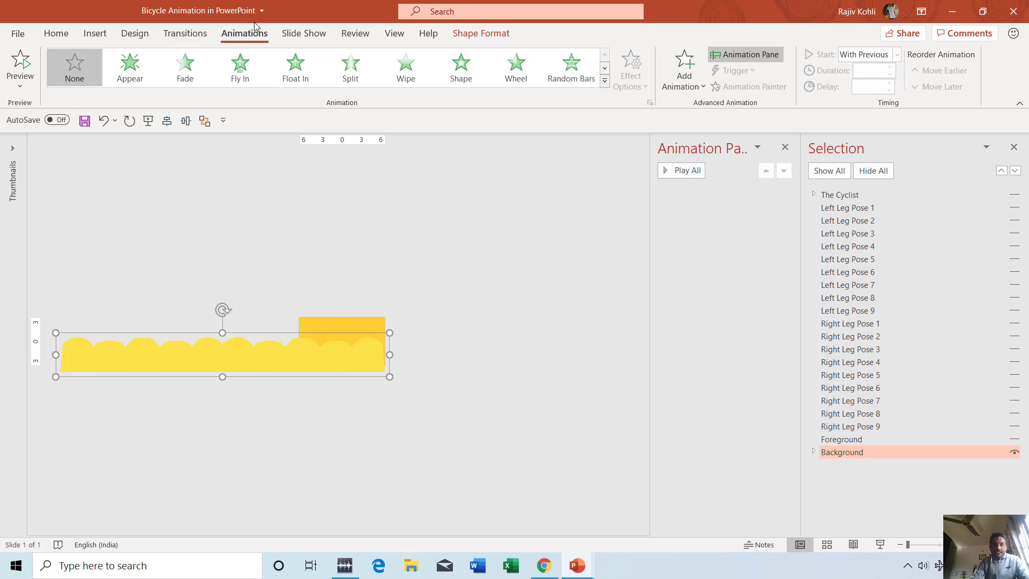
click(682, 73)
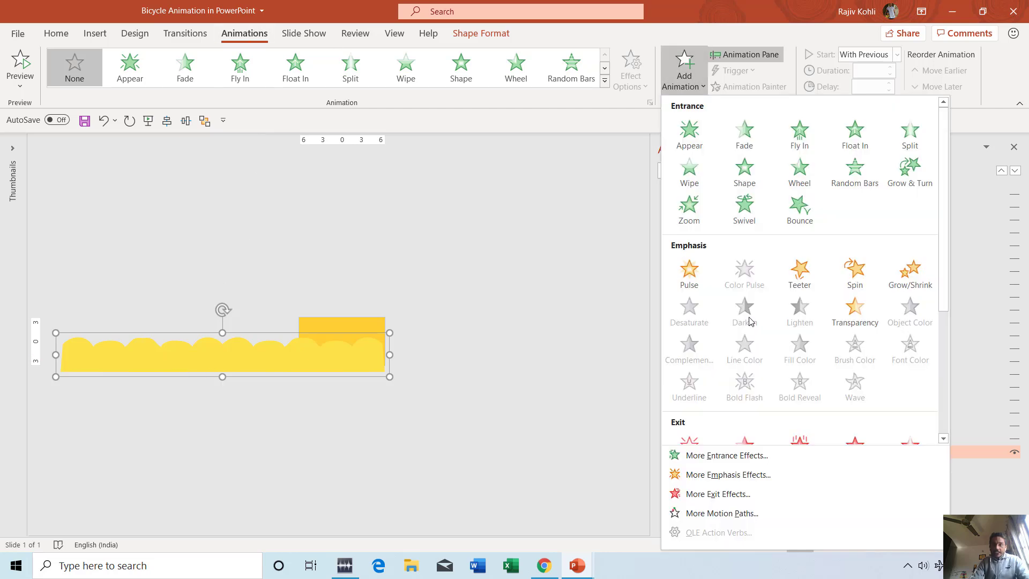
click(713, 512)
scroll(531, 303, down, 3)
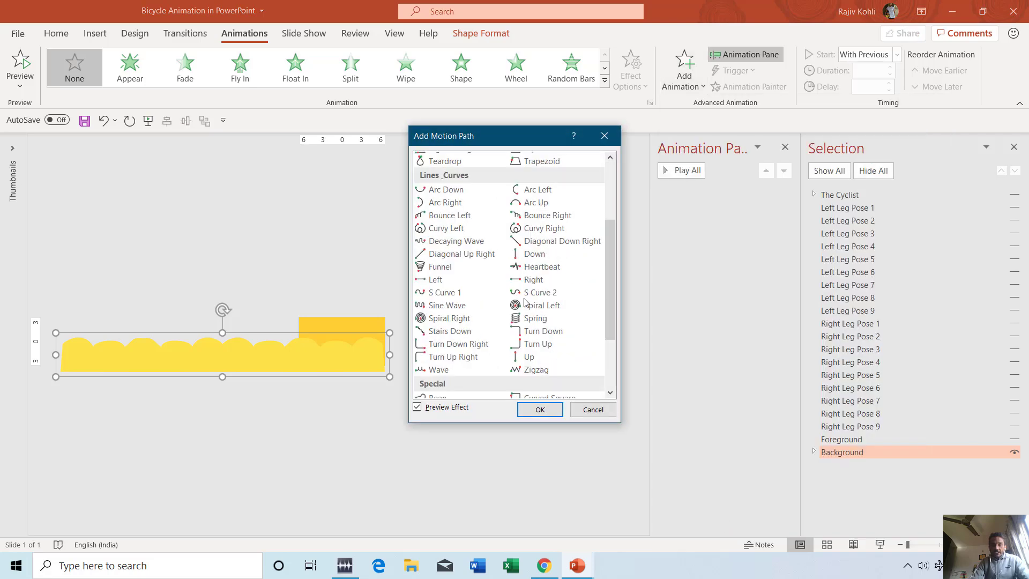
click(533, 280)
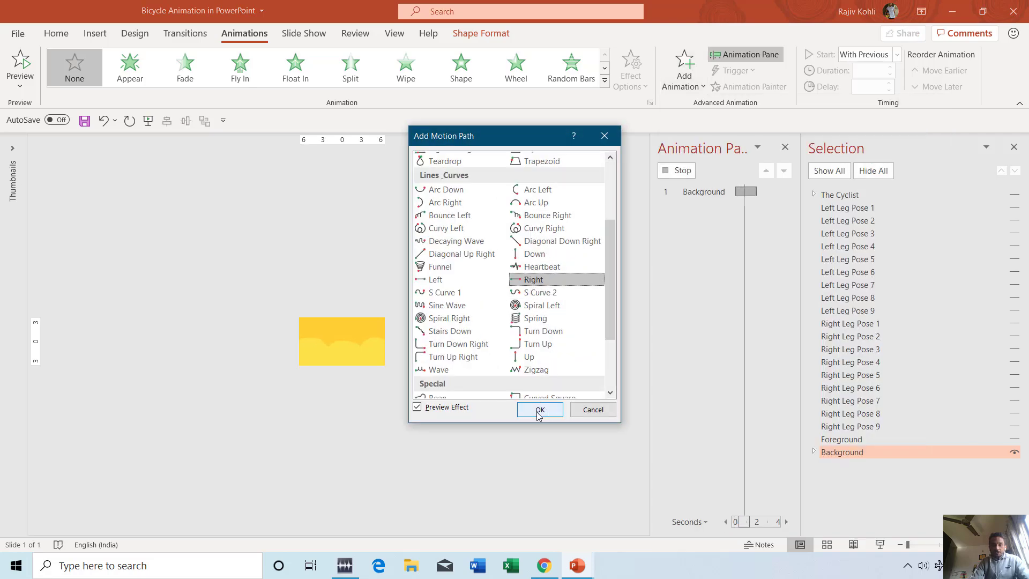
click(539, 411)
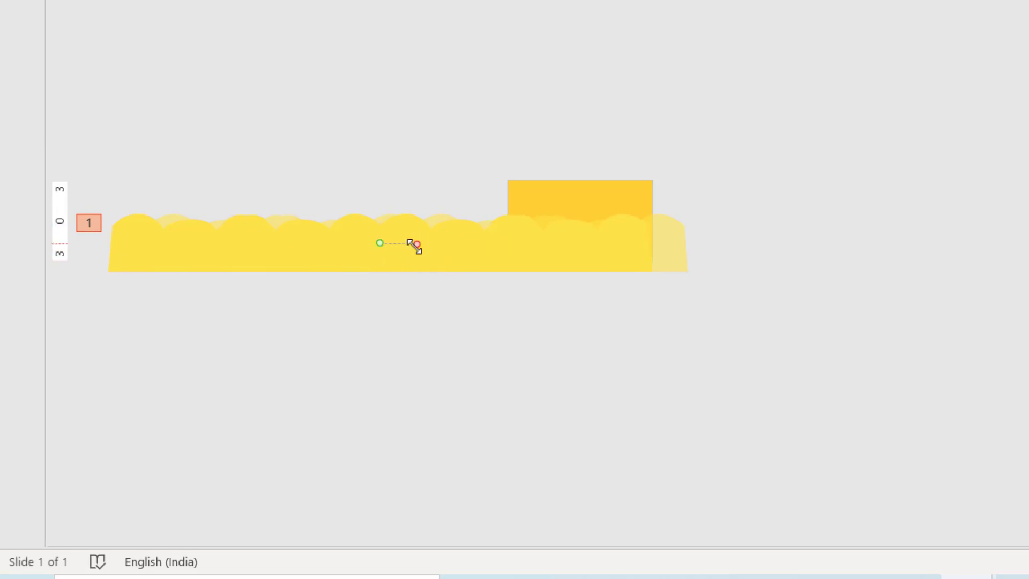
drag(417, 246, 640, 254)
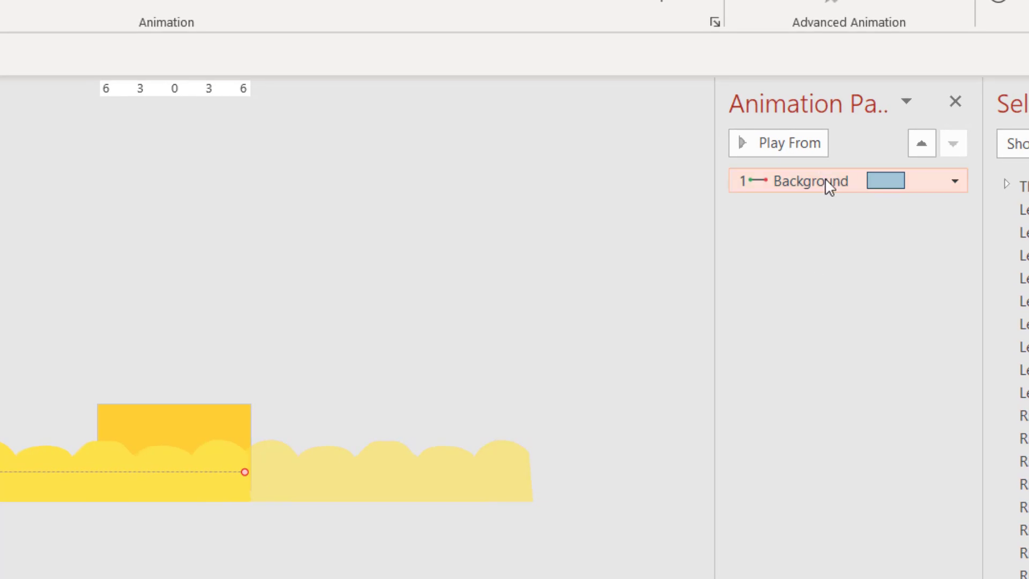
Set smooth start and smooth end to 0 on the Background motion path
double_click(825, 179)
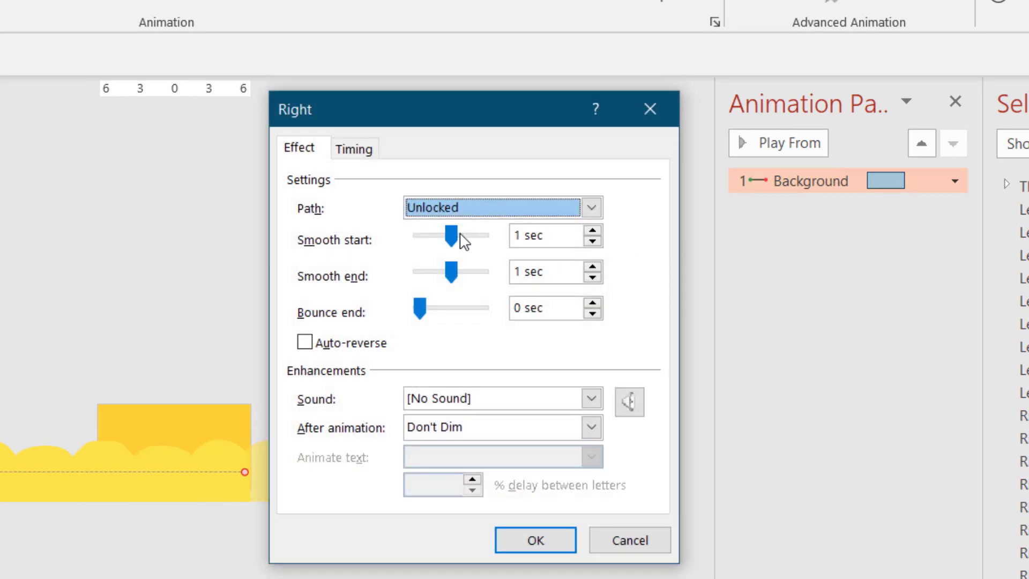
drag(453, 239, 417, 236)
click(450, 270)
drag(453, 276, 346, 319)
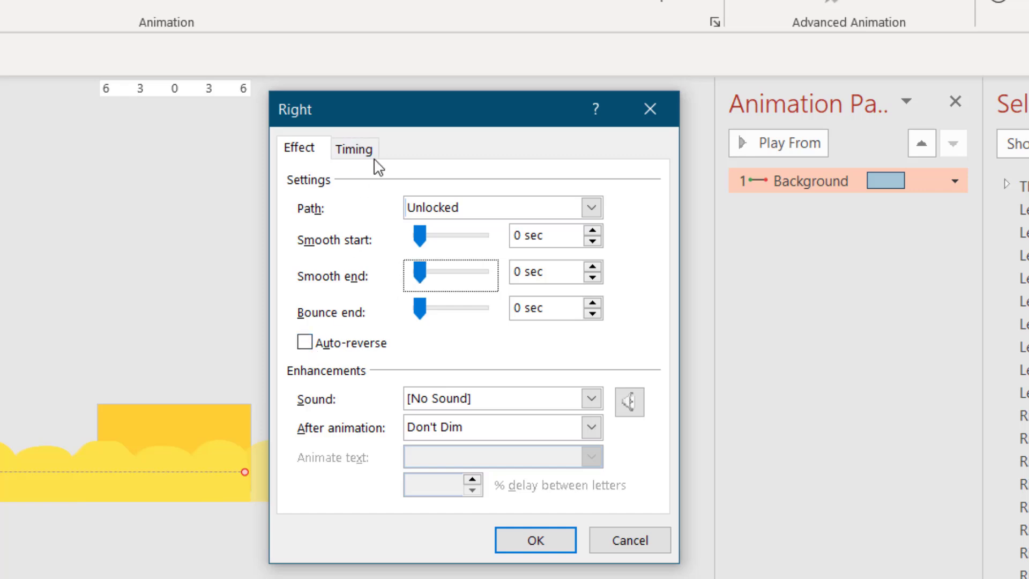
Time the Background motion: With Previous, 1 second (Fast), repeating until End of Slide
click(356, 151)
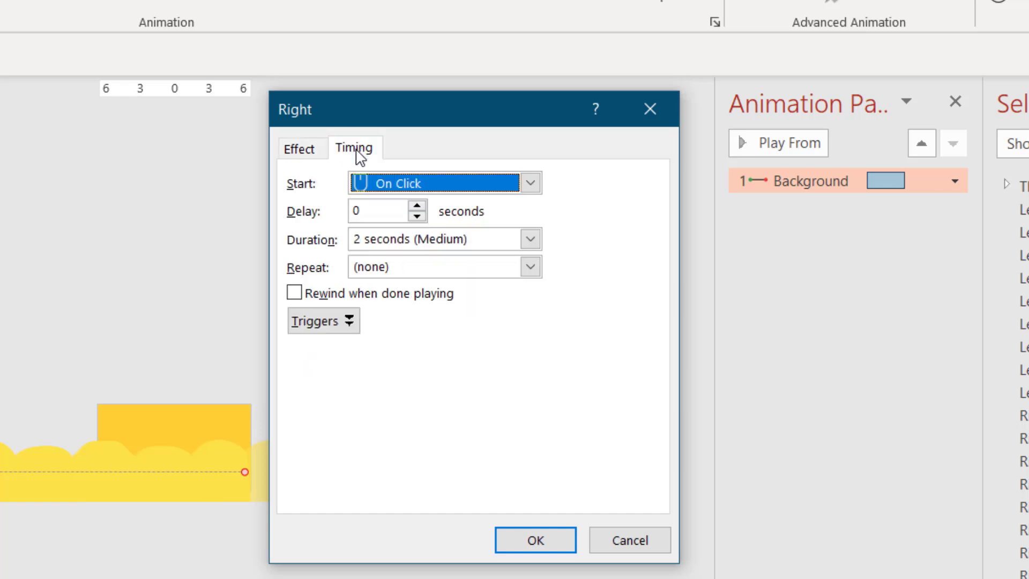
click(454, 171)
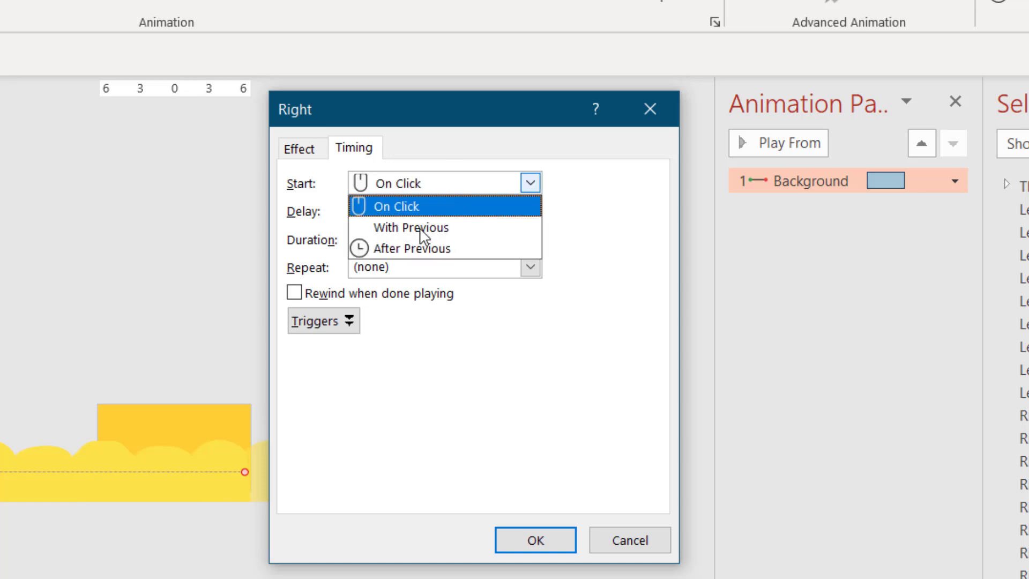
click(421, 227)
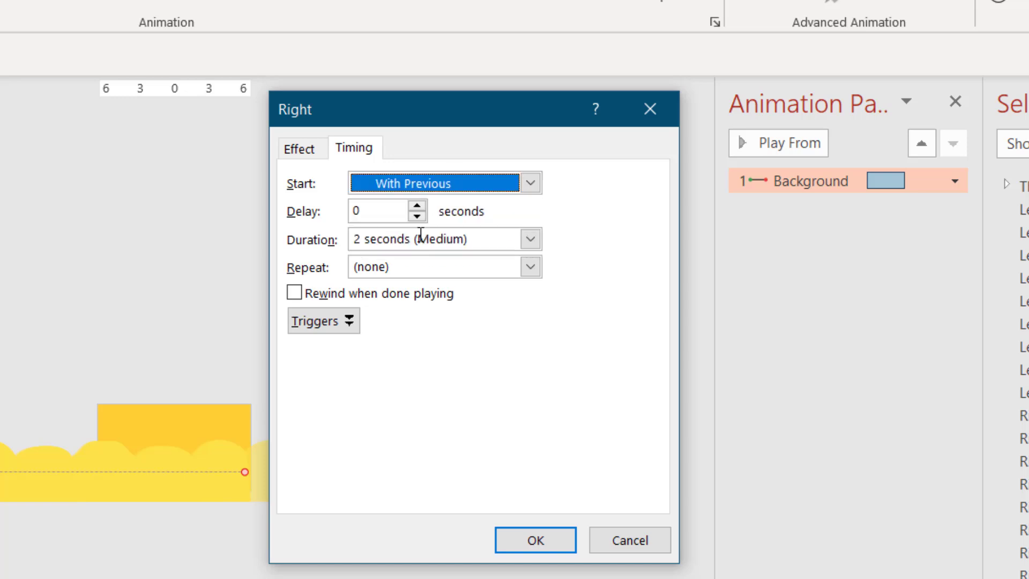
click(530, 240)
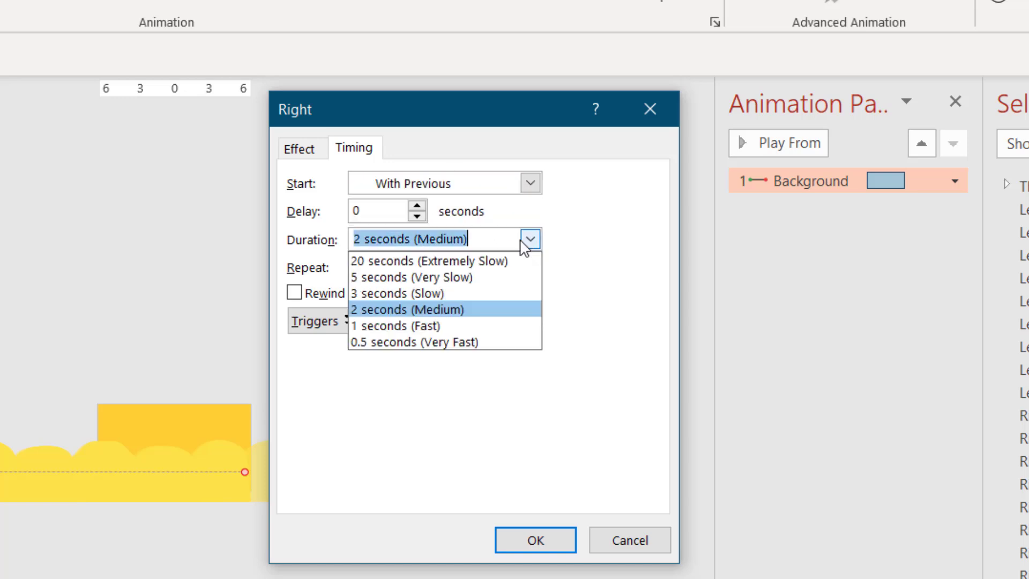
click(421, 326)
click(531, 267)
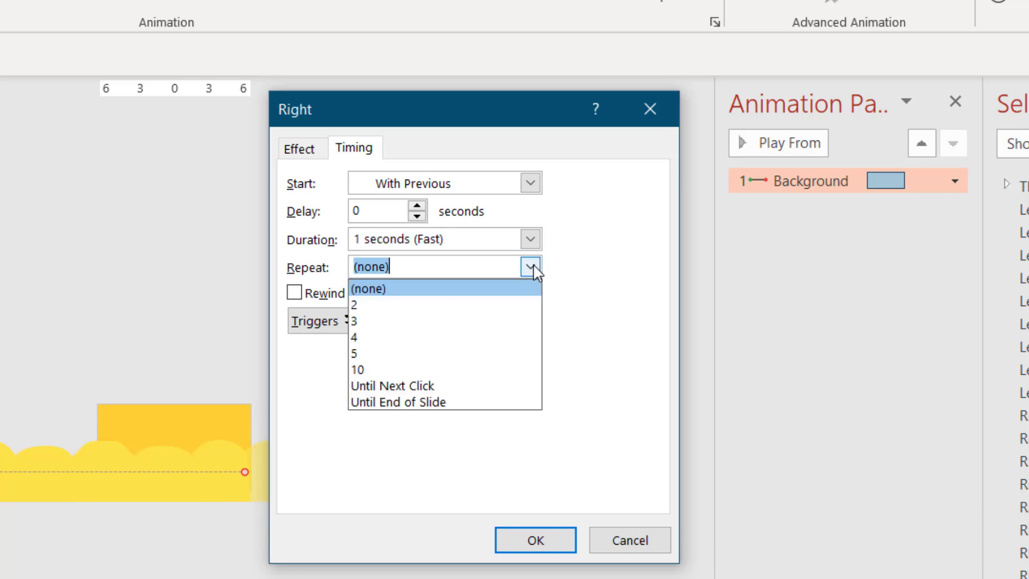
click(444, 404)
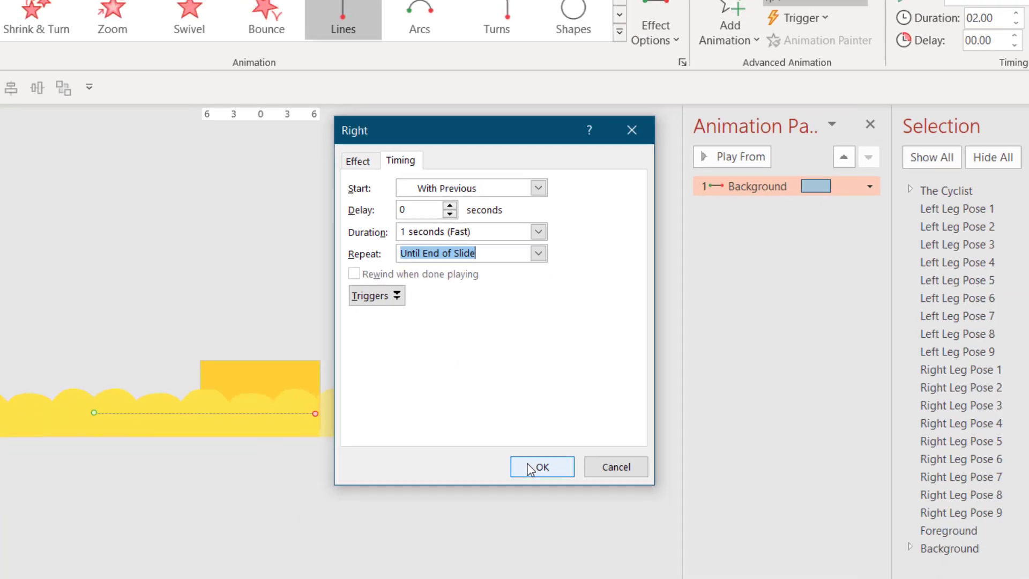
click(520, 543)
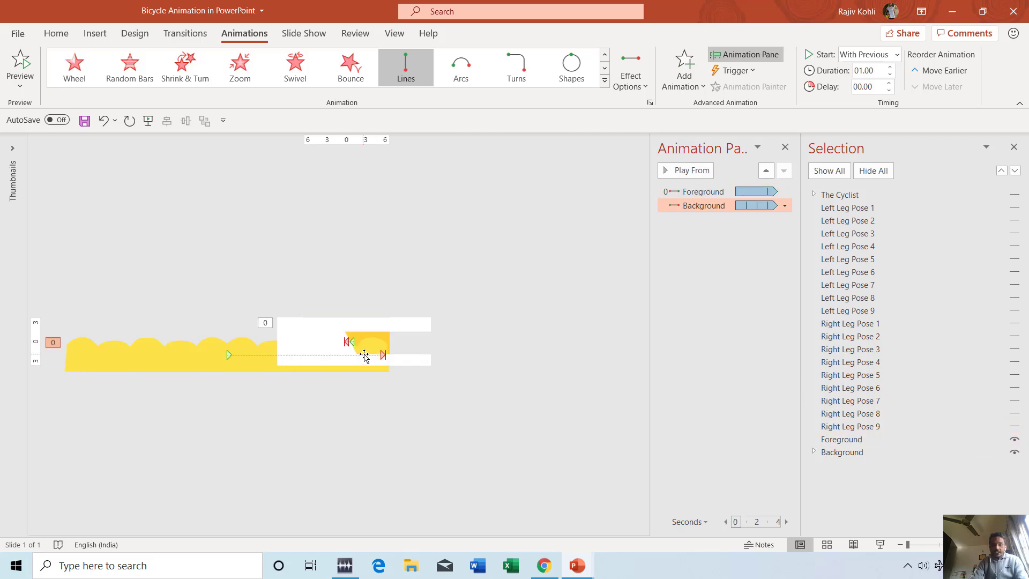
Compare the Background and Foreground durations and preview the looping motion in Slide Show
click(366, 346)
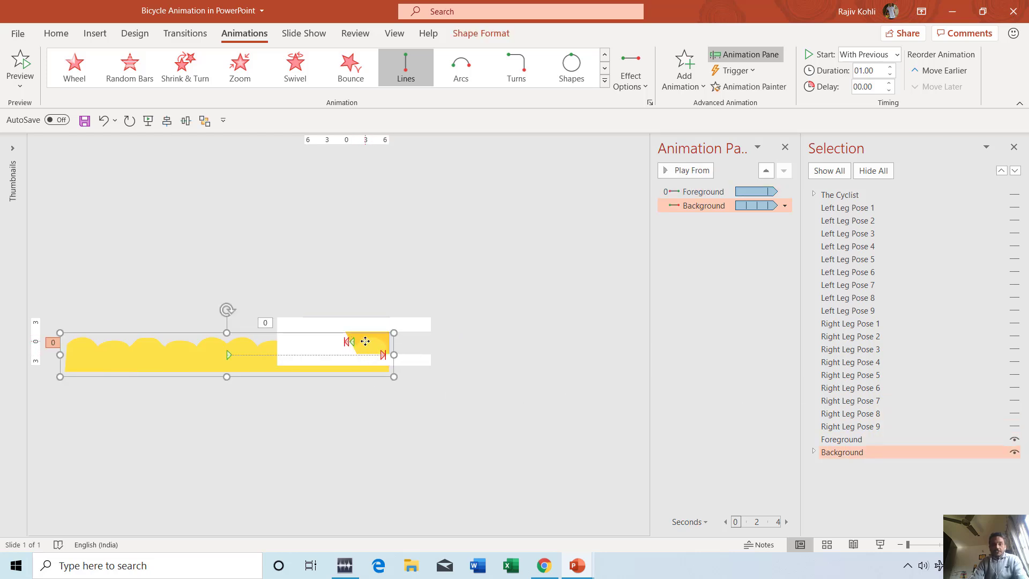
ctrl+scroll(370, 343, up, 5)
ctrl+scroll(588, 413, down, 2)
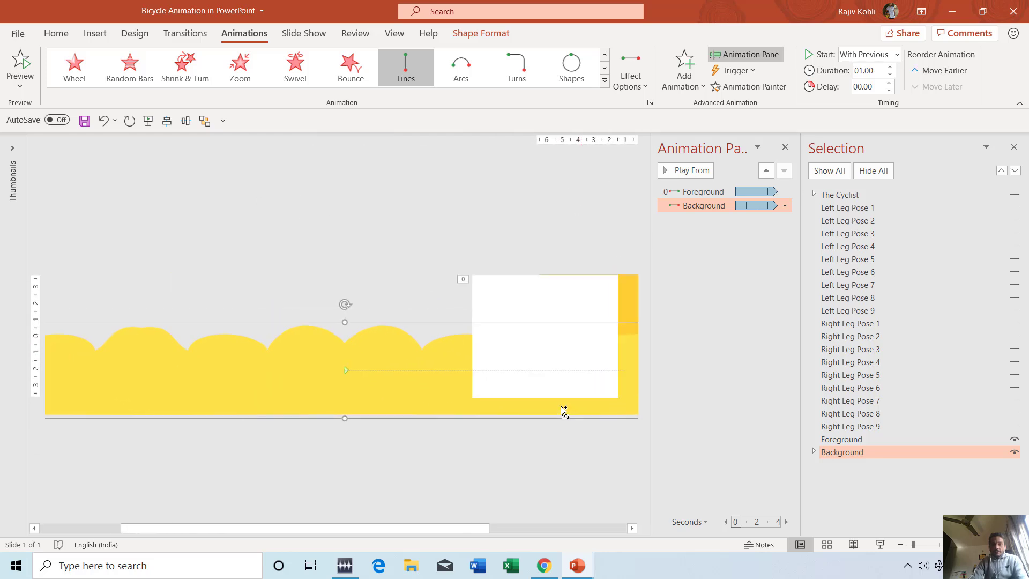
click(617, 323)
ctrl+scroll(602, 332, up, 4)
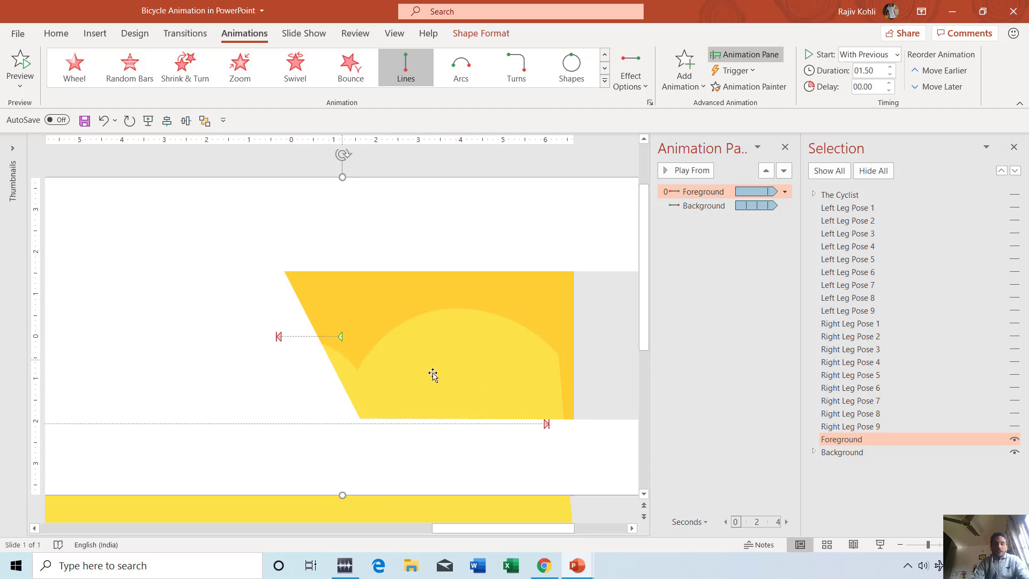
click(882, 545)
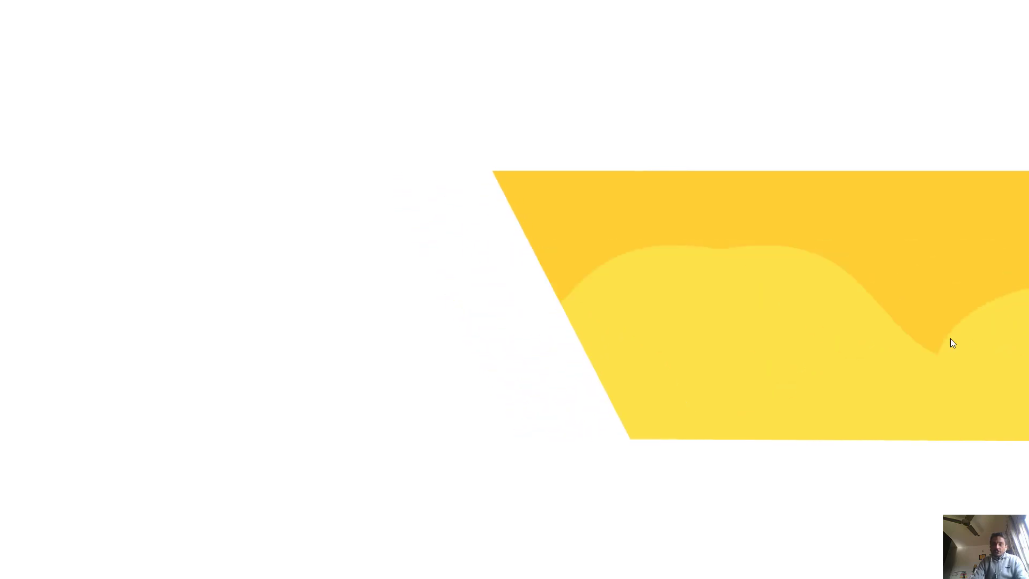
key(Escape)
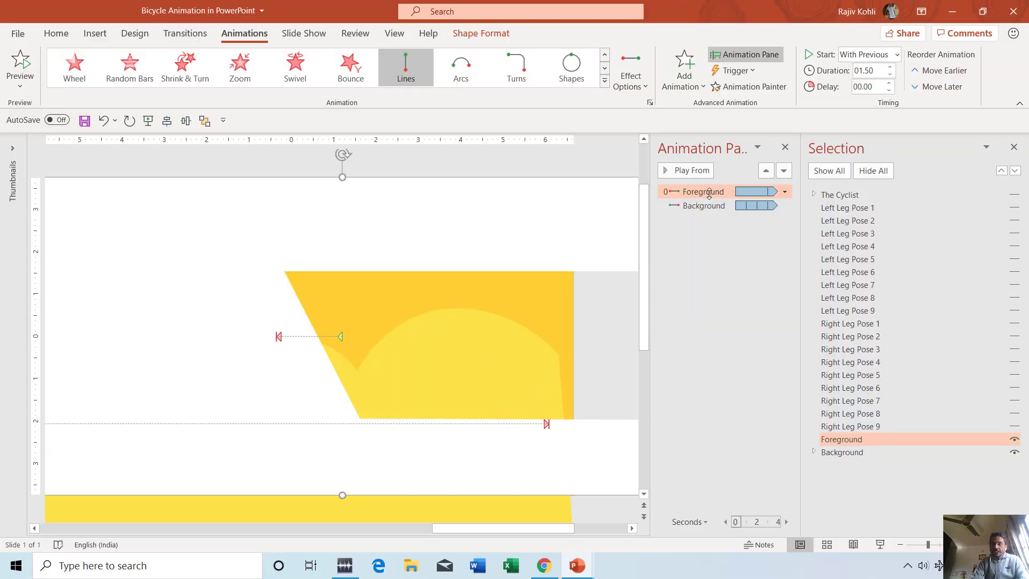
Raise the Background duration to 01.50, preview it, and unhide The Cyclist
click(698, 206)
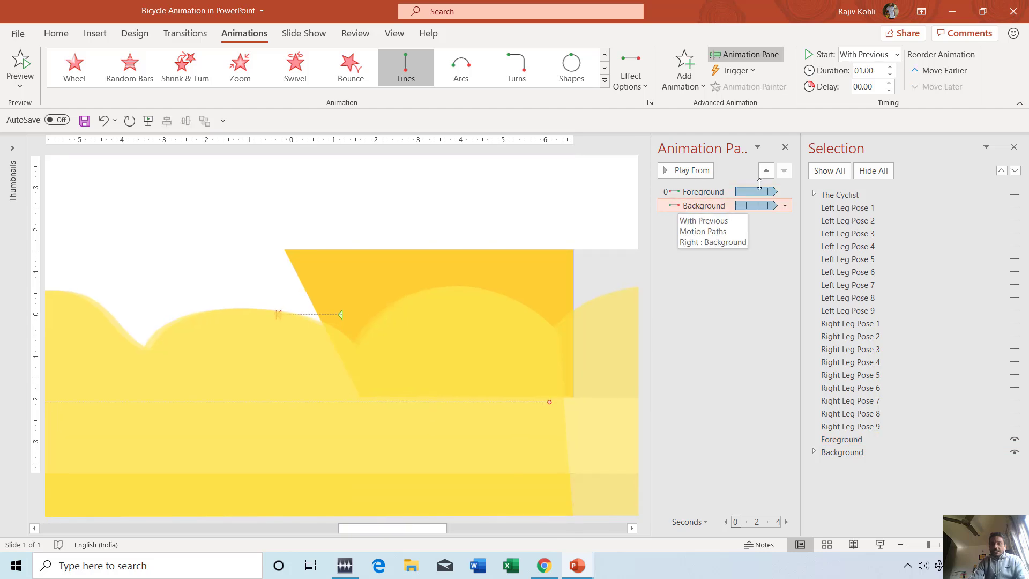
click(891, 67)
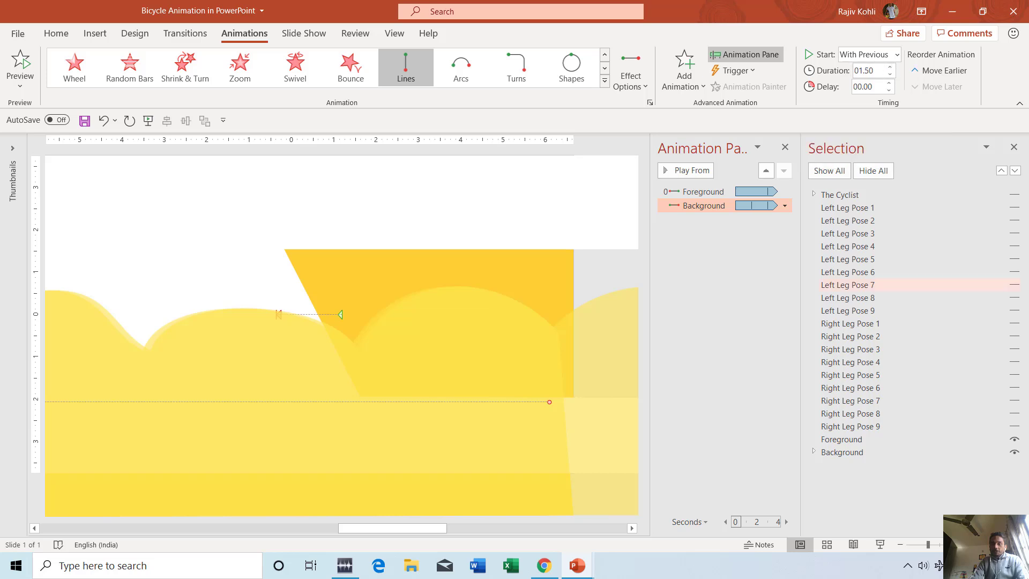
click(877, 545)
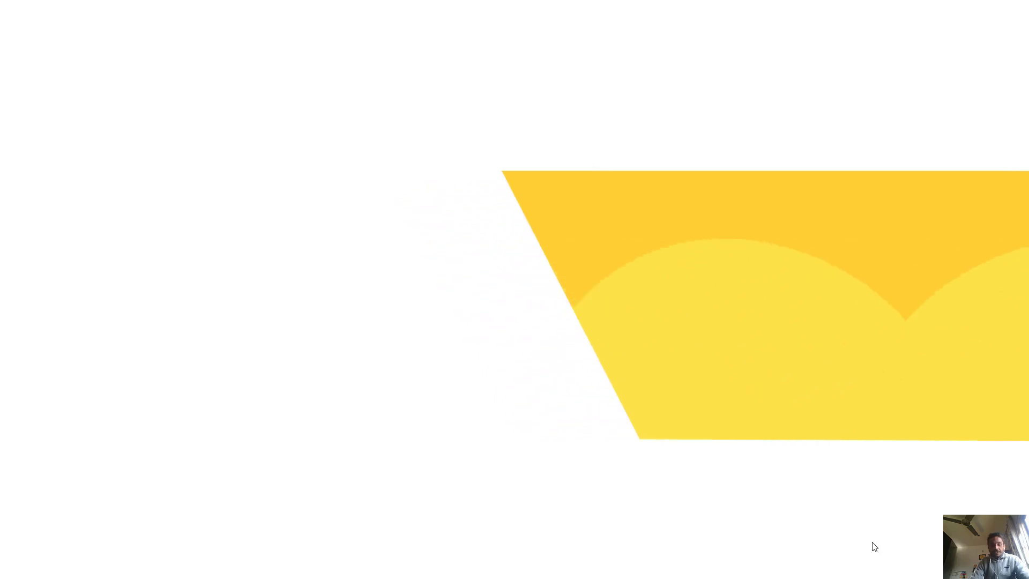
key(Escape)
click(1013, 197)
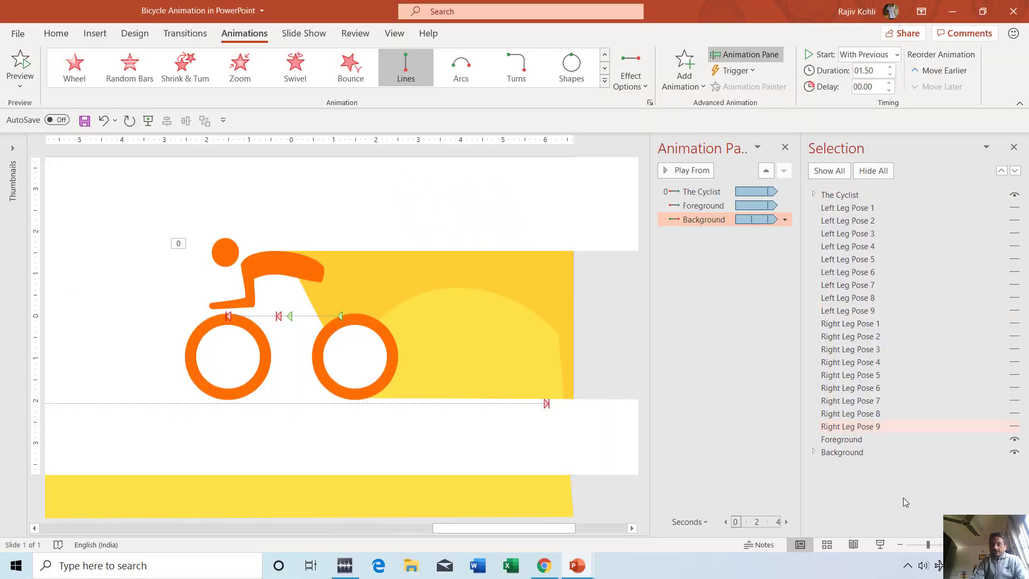